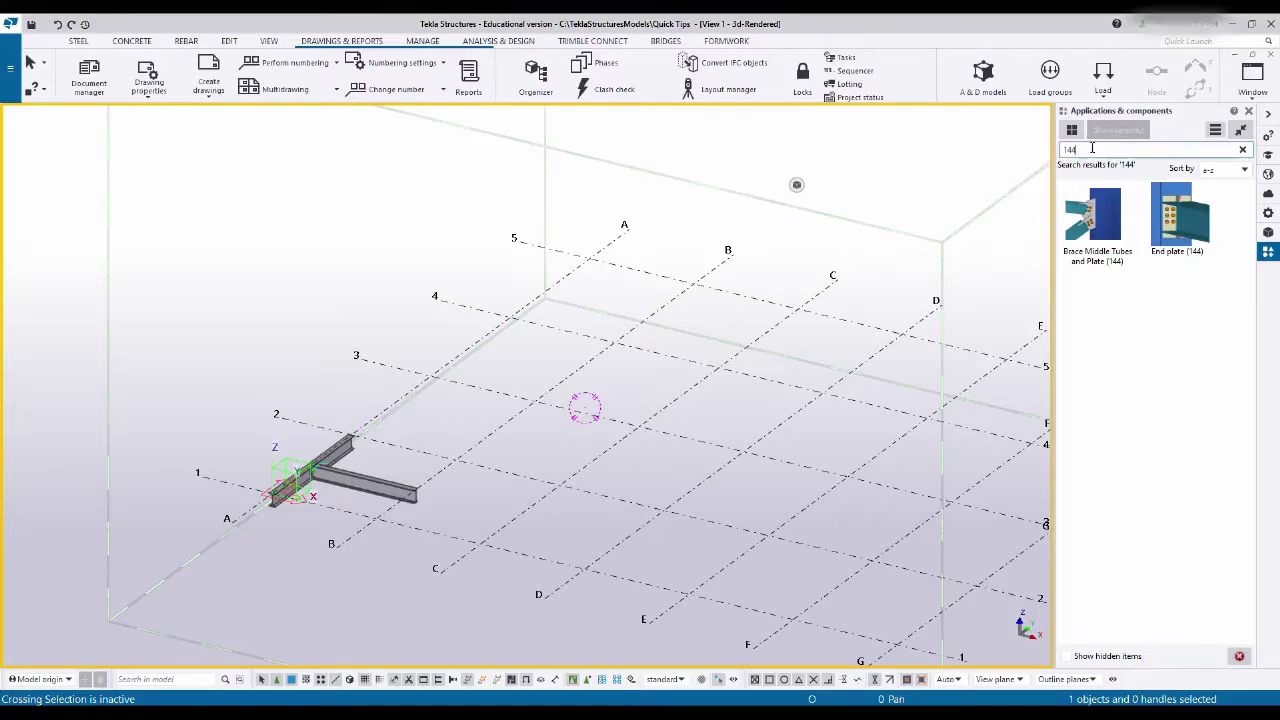
# - Search the applications and components catalog for "dir" and open the Directory browser
pyautogui.moveTo(1092, 148); pyautogui.dragTo(1031, 153)
pyautogui.write('dir')
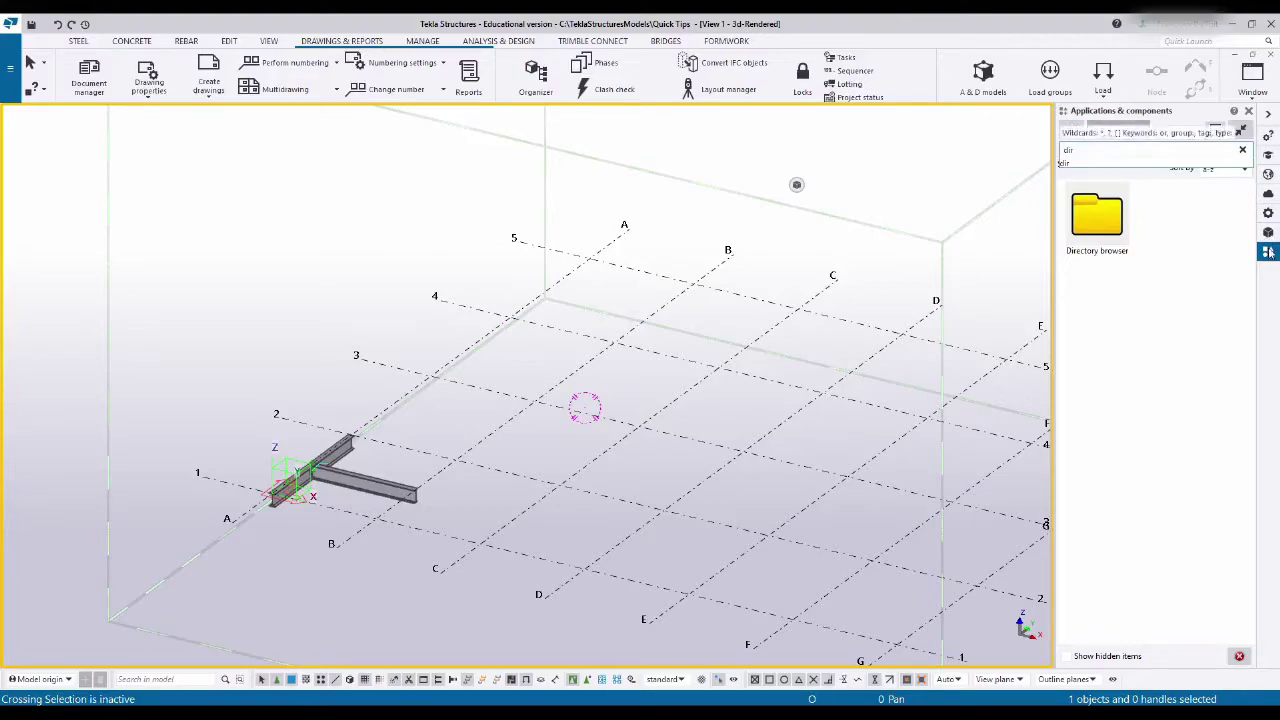
pyautogui.doubleClick(1098, 228)
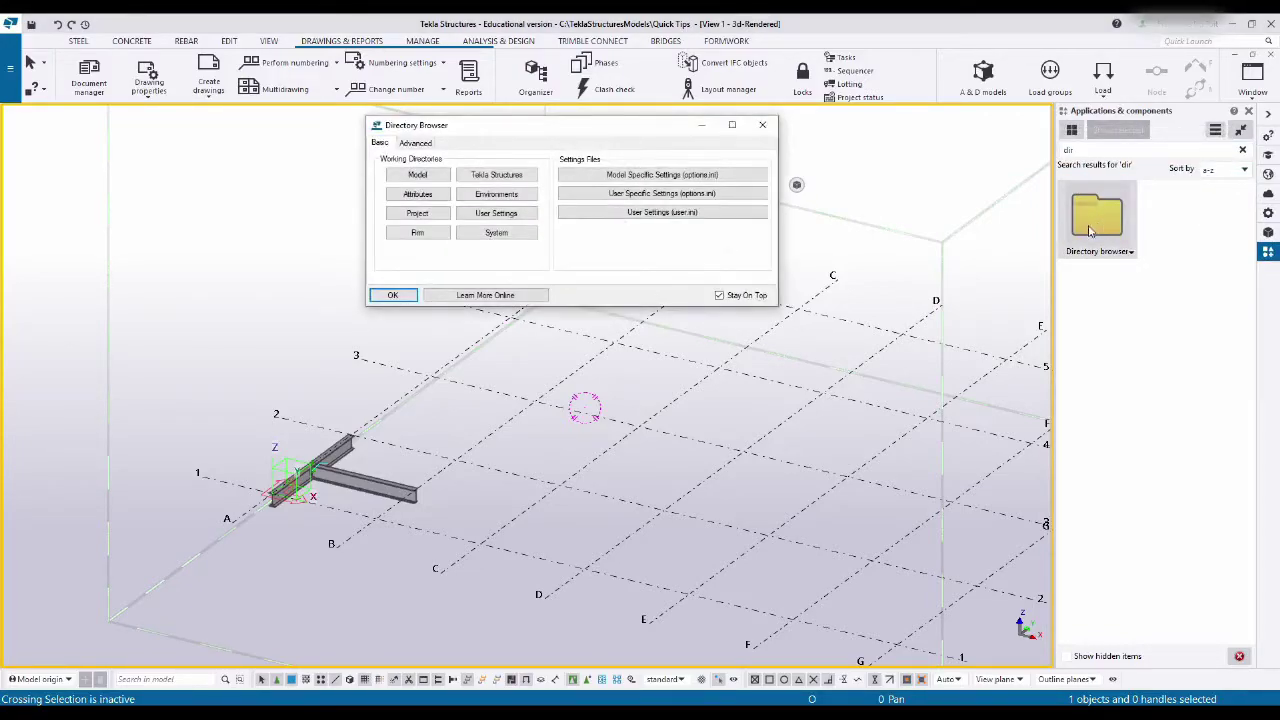
# - Open the UserSettings folder and the user.ini file from the Directory Browser, leaving user.ini open in minimized Notepad
pyautogui.click(655, 212)
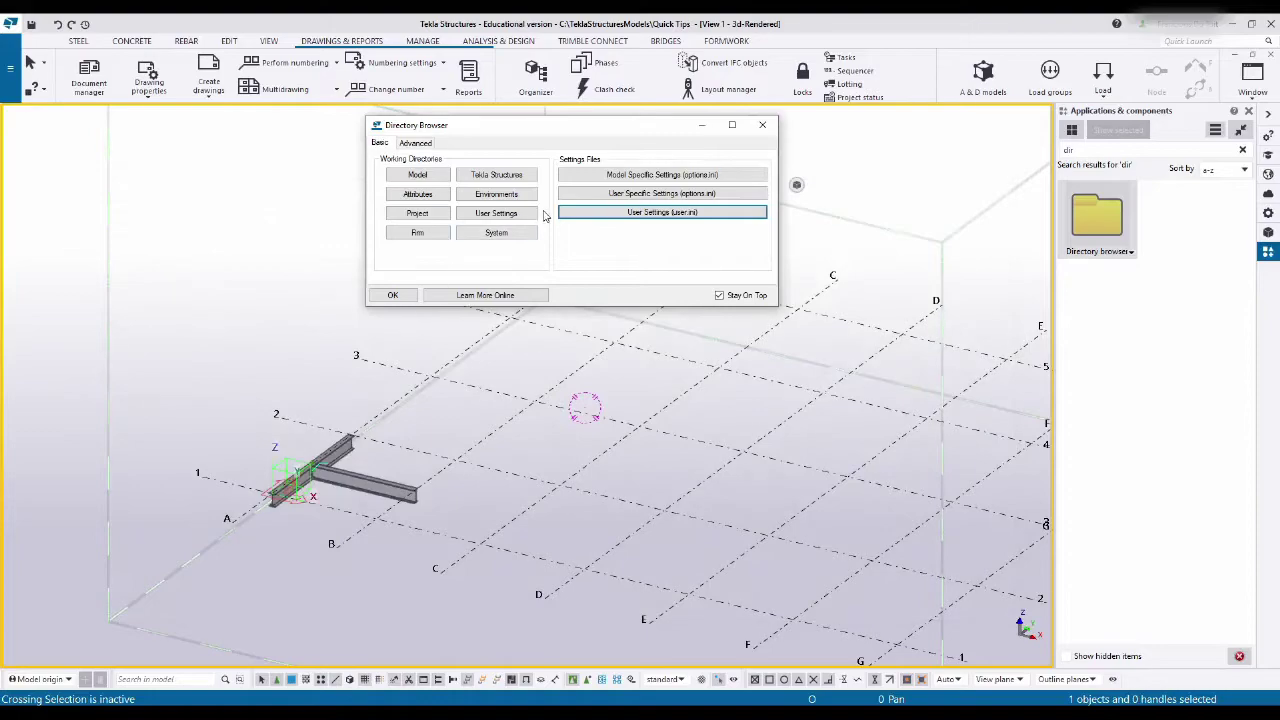
pyautogui.click(510, 217)
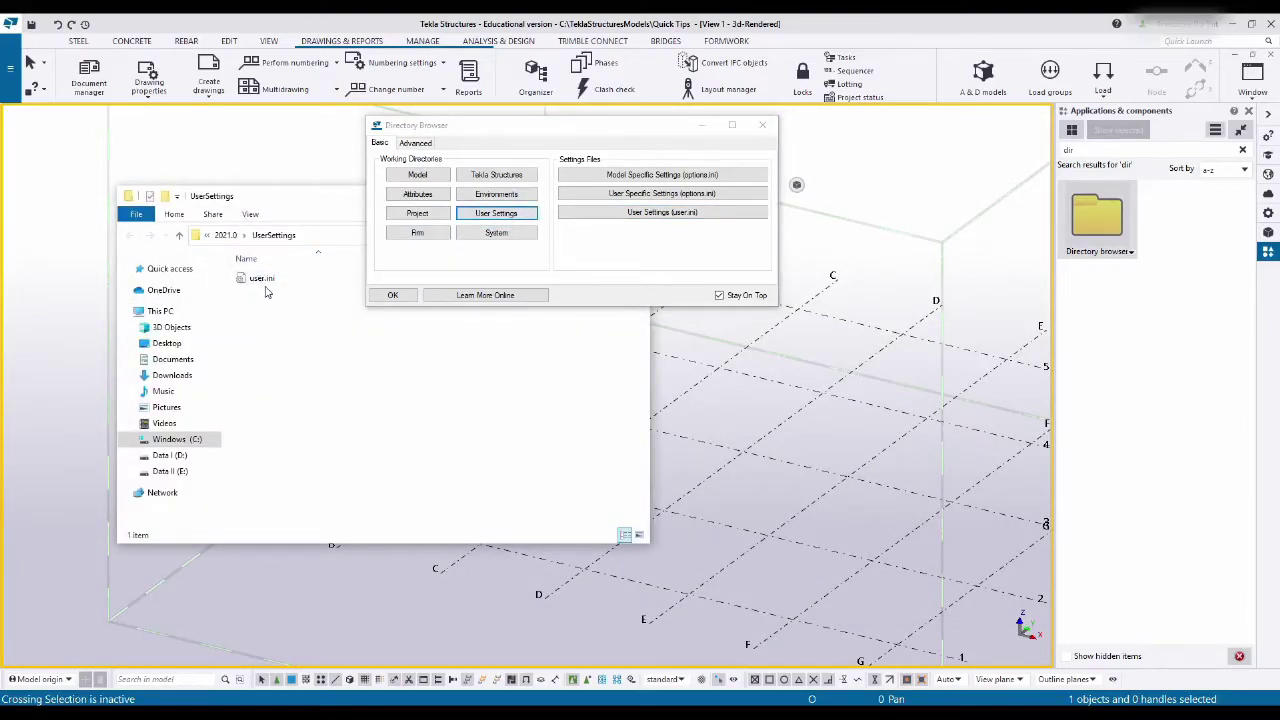
pyautogui.click(329, 235)
pyautogui.click(921, 151)
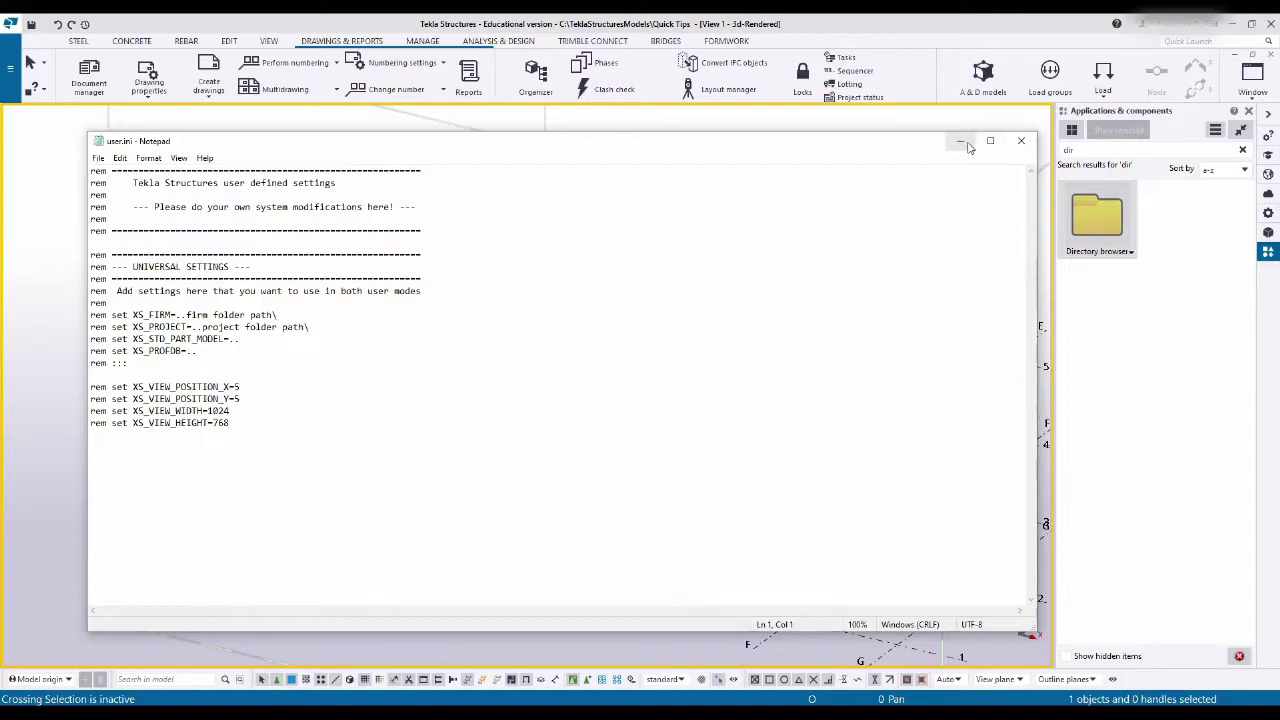
pyautogui.click(965, 145)
# - Open the advanced options and view the description of XS_PROJECT in the File Locations category
pyautogui.click(10, 67)
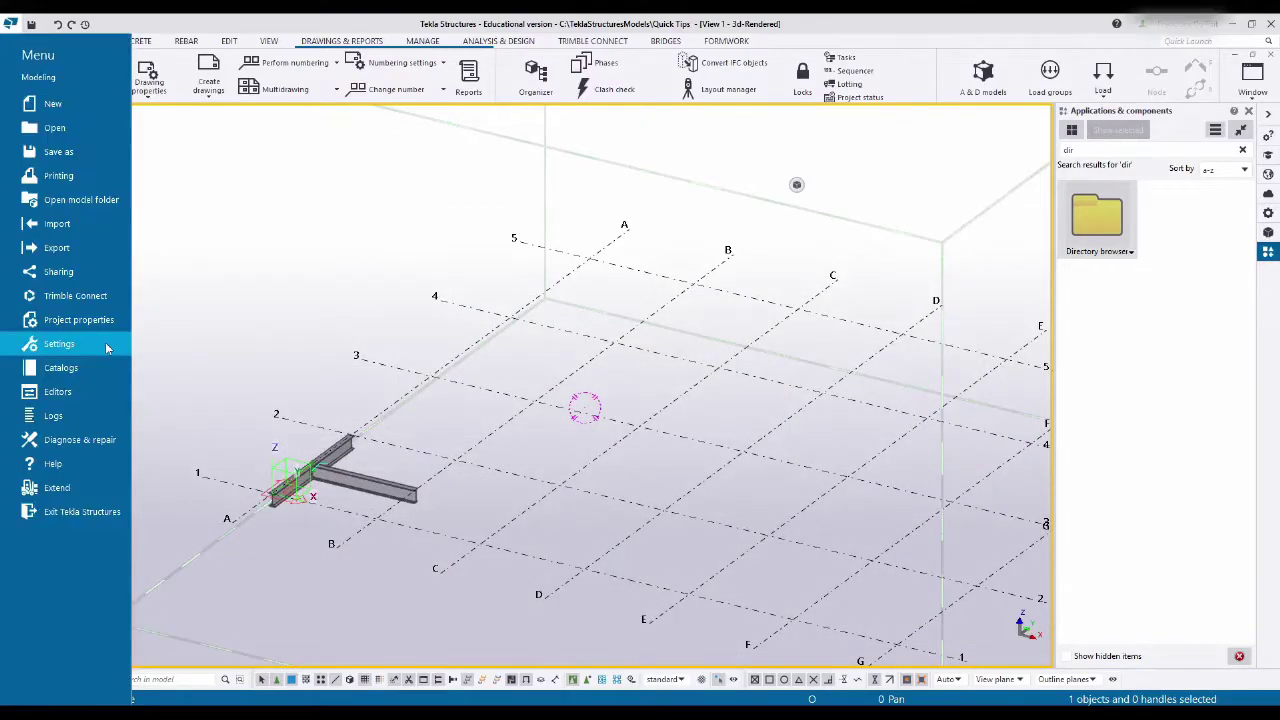
pyautogui.click(107, 346)
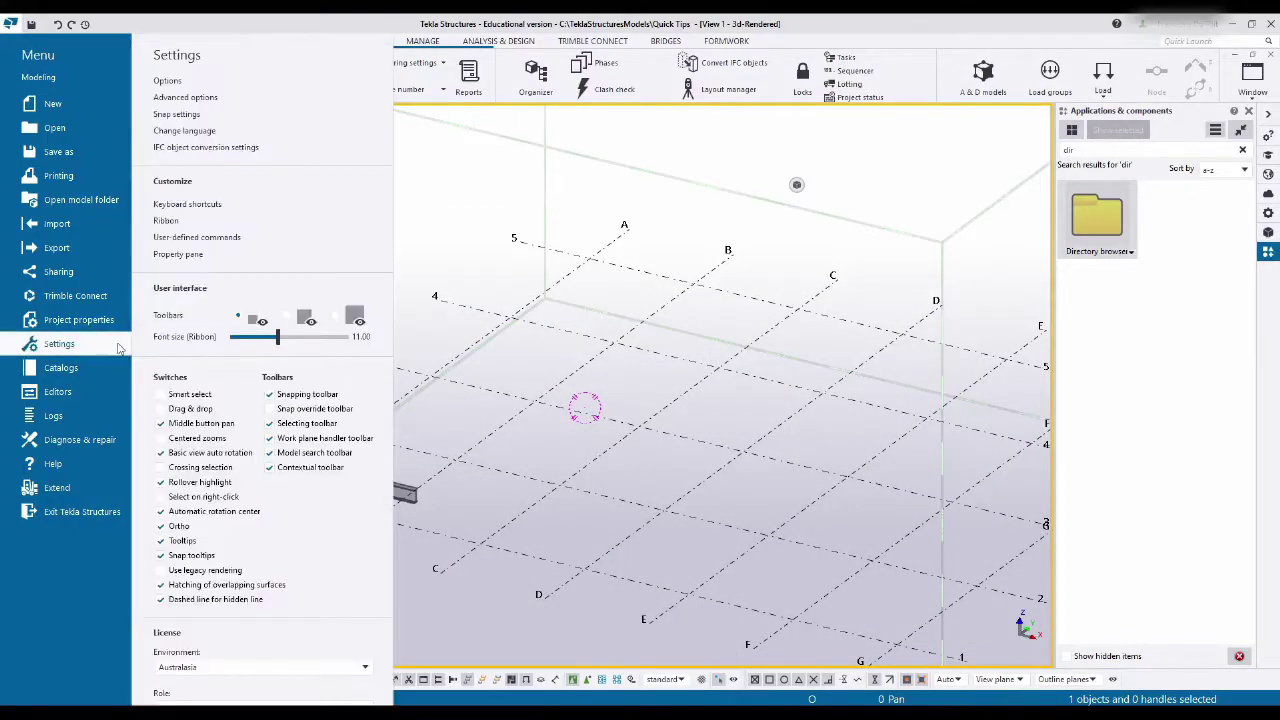
pyautogui.click(185, 97)
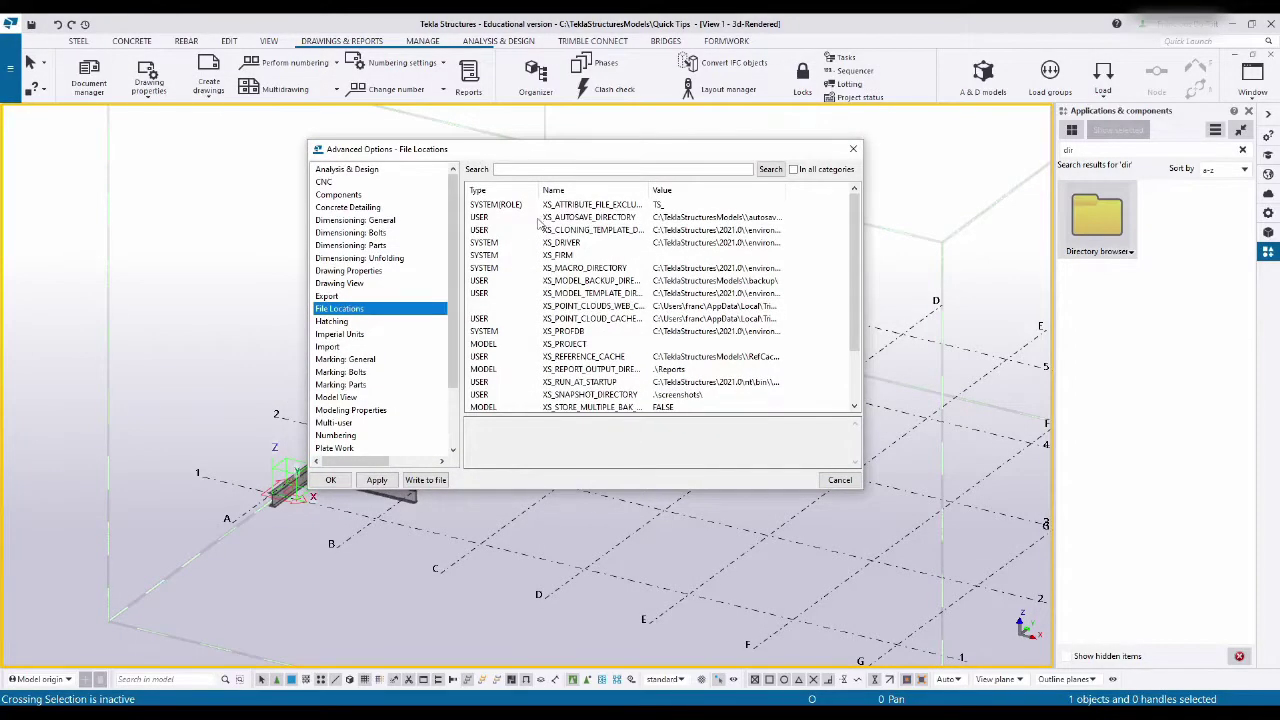
pyautogui.scroll(-1, 594, 302)
pyautogui.click(565, 318)
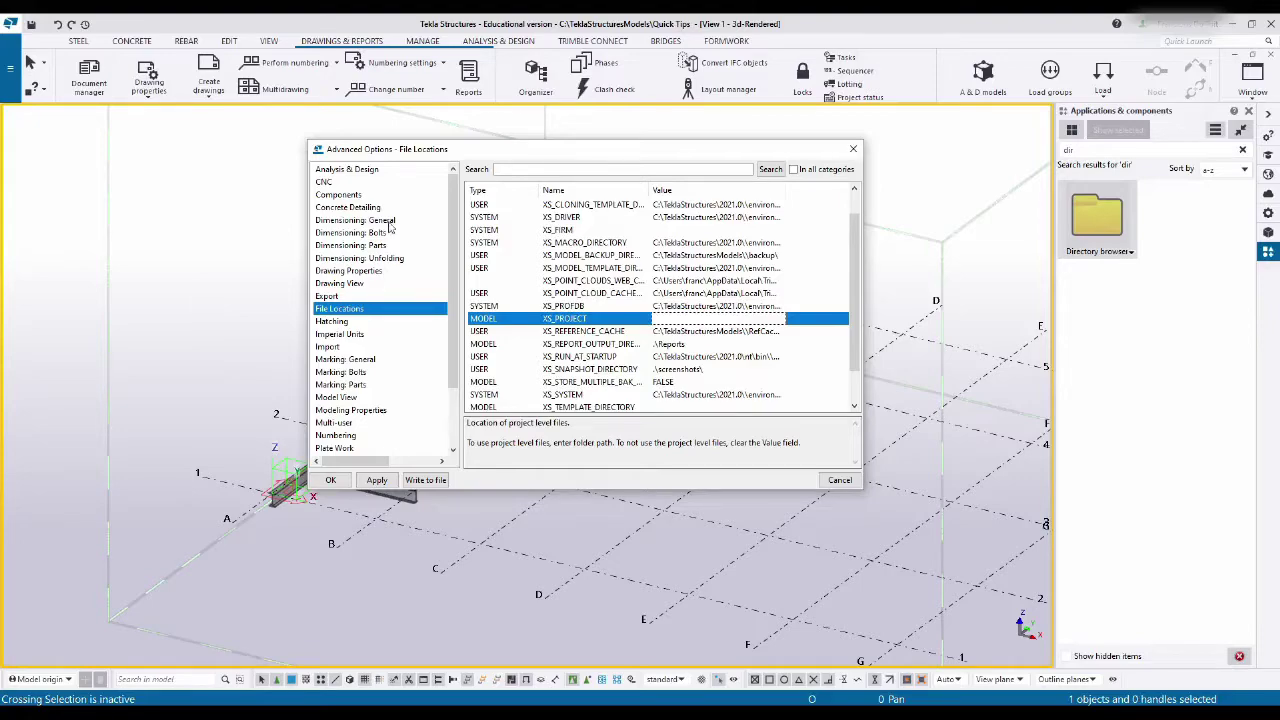
# - Read the description of XS_BACKGROUND_COLOR1 in the Model View category, including how its RGB values are defined
pyautogui.scroll(-2, 376, 398)
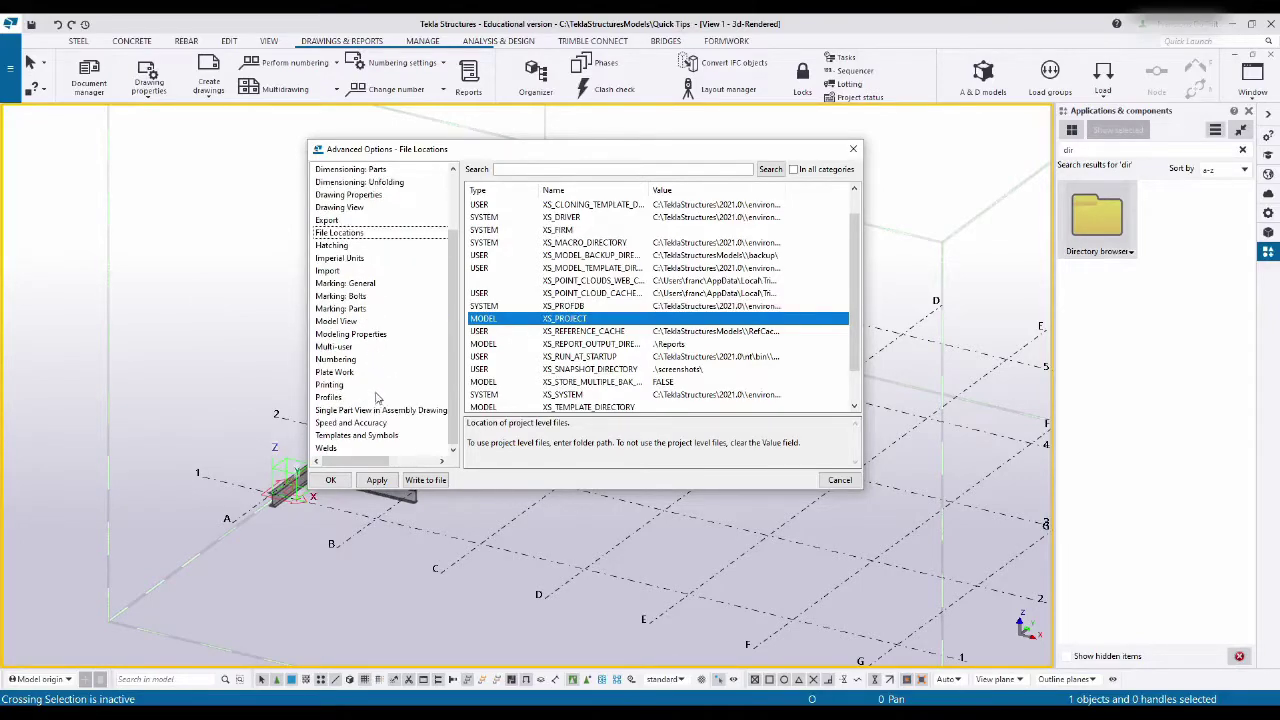
pyautogui.click(340, 321)
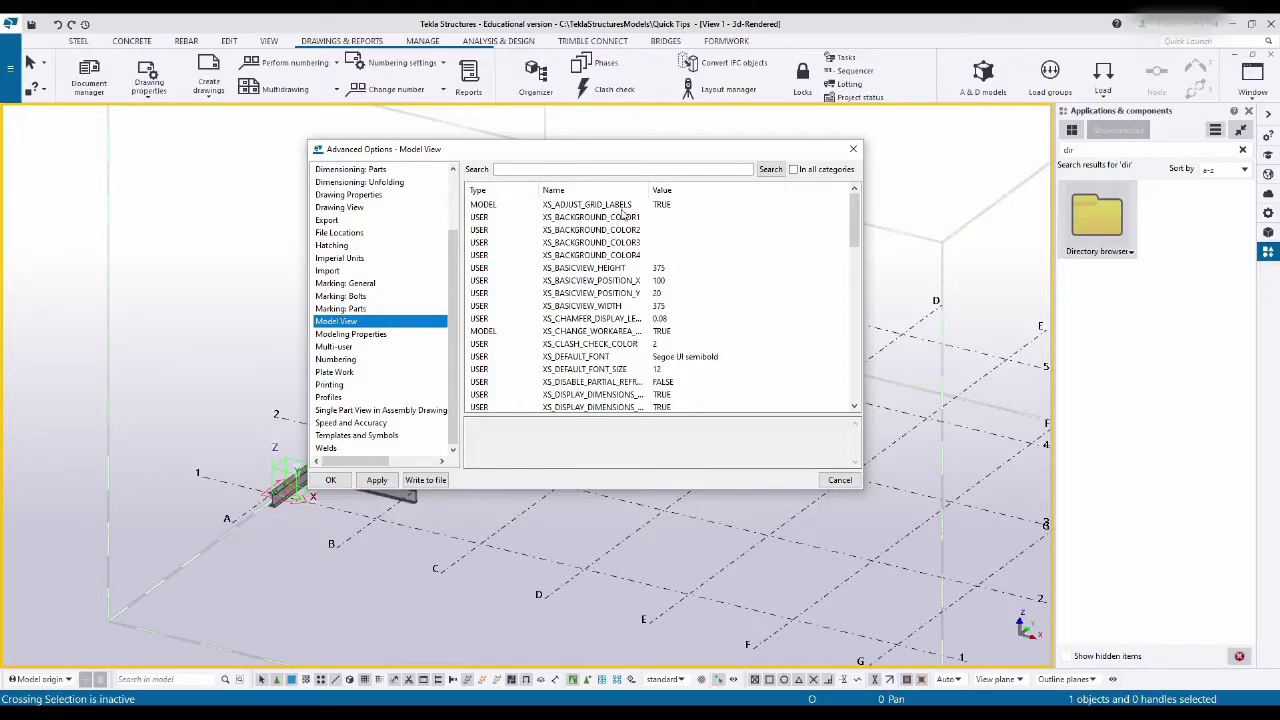
pyautogui.click(624, 216)
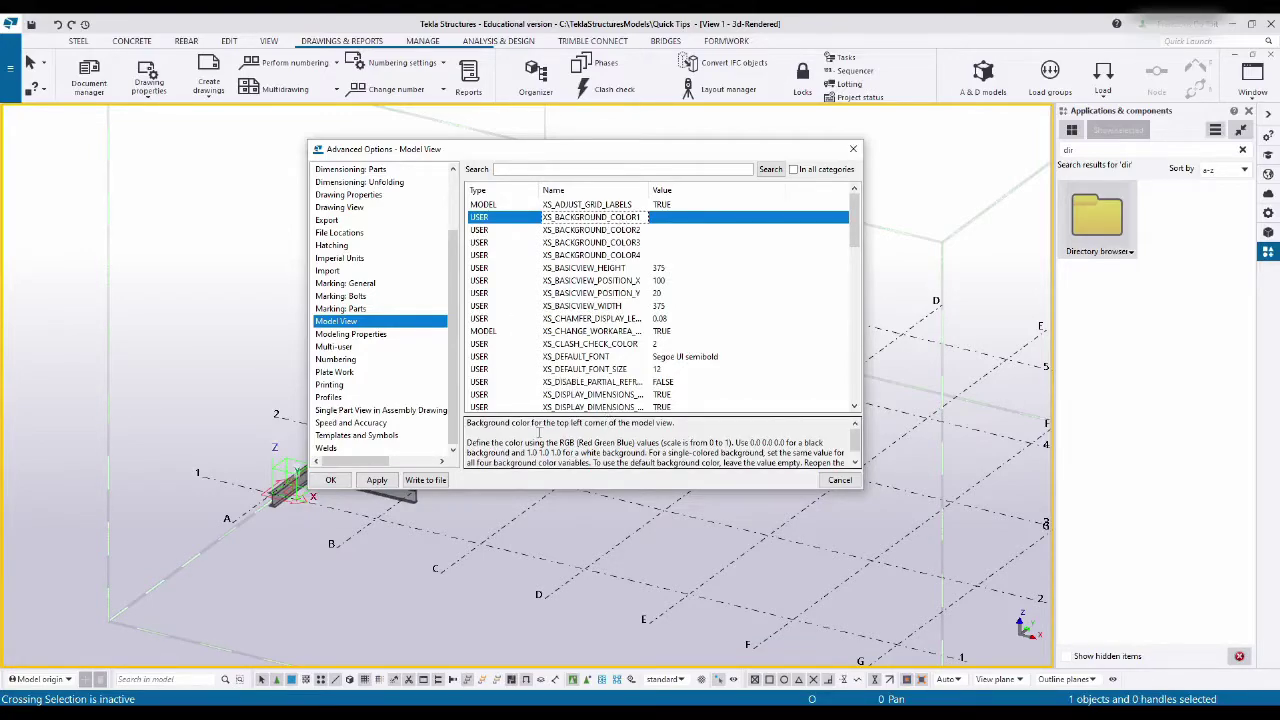
pyautogui.scroll(-1, 545, 457)
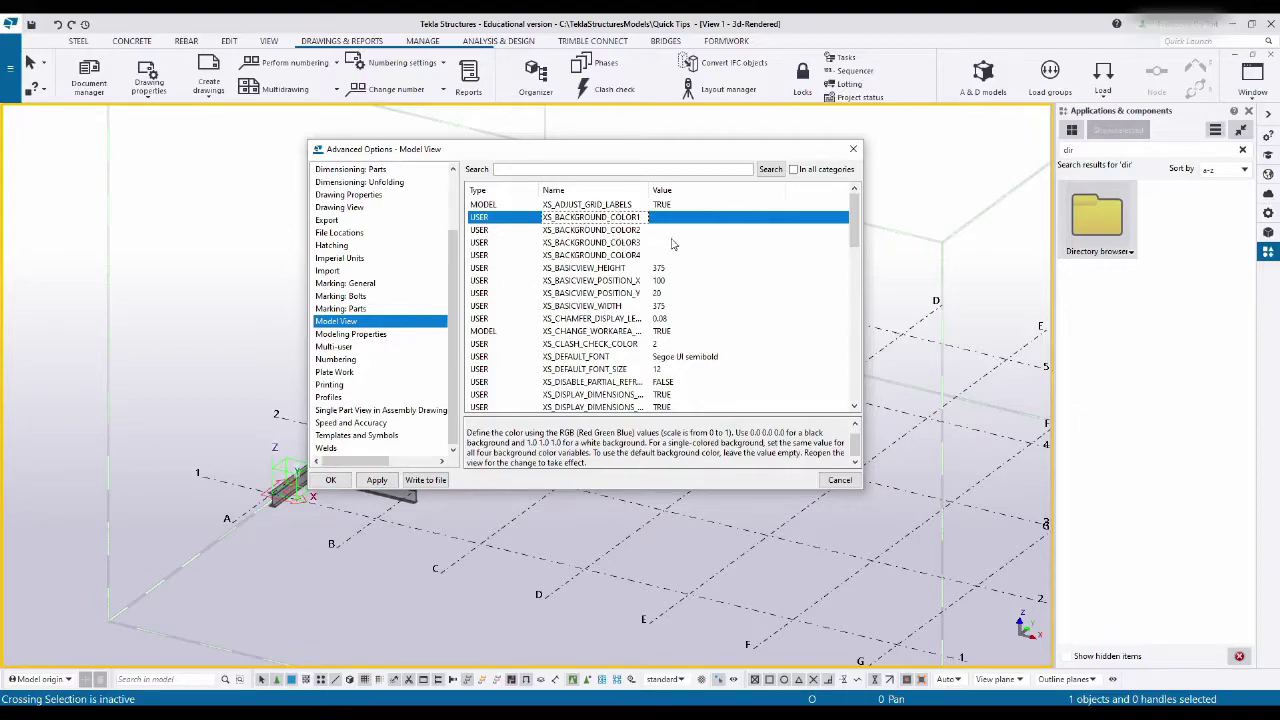
pyautogui.click(755, 428)
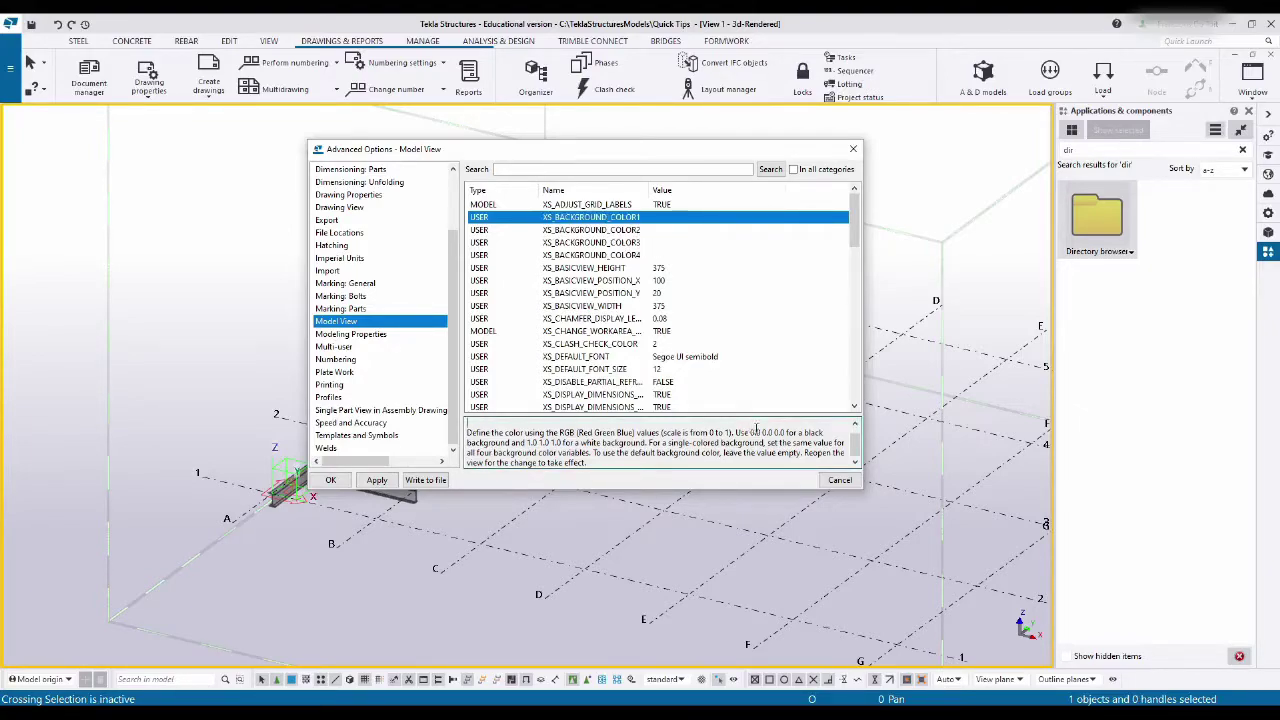
pyautogui.keyDown('shift'); pyautogui.moveTo(755, 428); pyautogui.dragTo(797, 432); pyautogui.keyUp('shift')
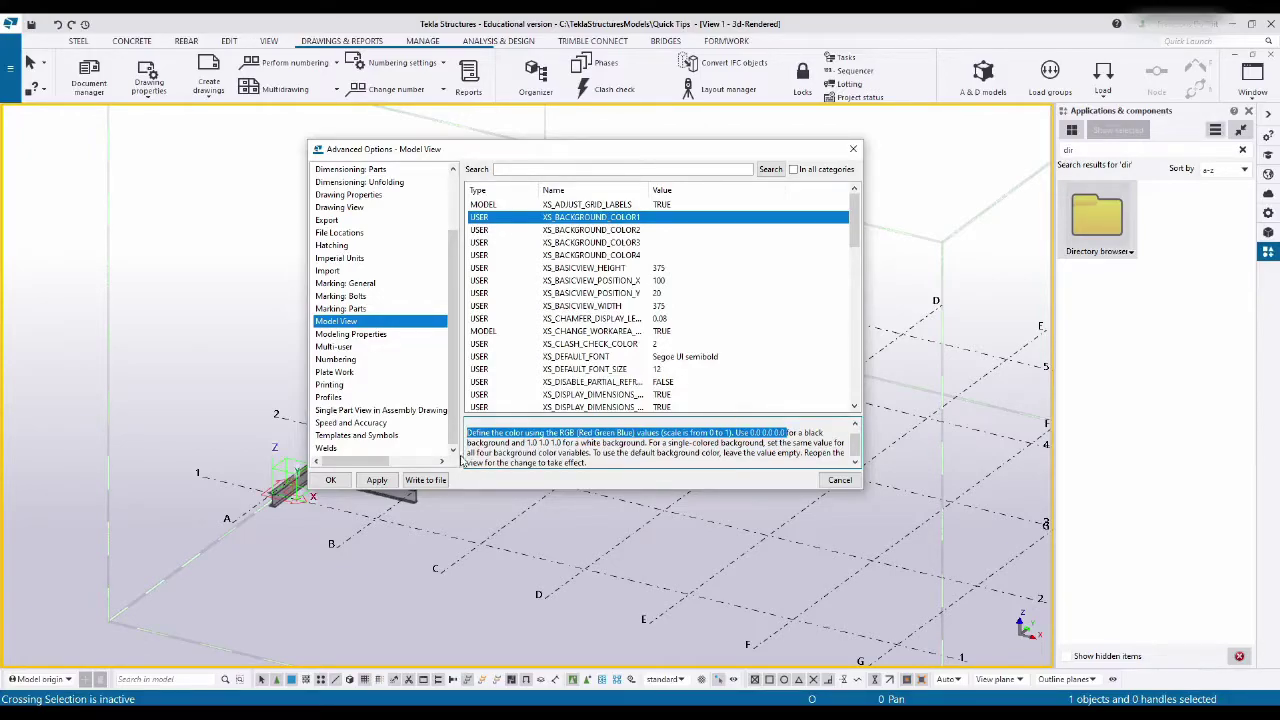
# - Write the advanced options to options.txt and find the XS_BACKGROUND_COLOR entries by searching for "color"
pyautogui.click(410, 482)
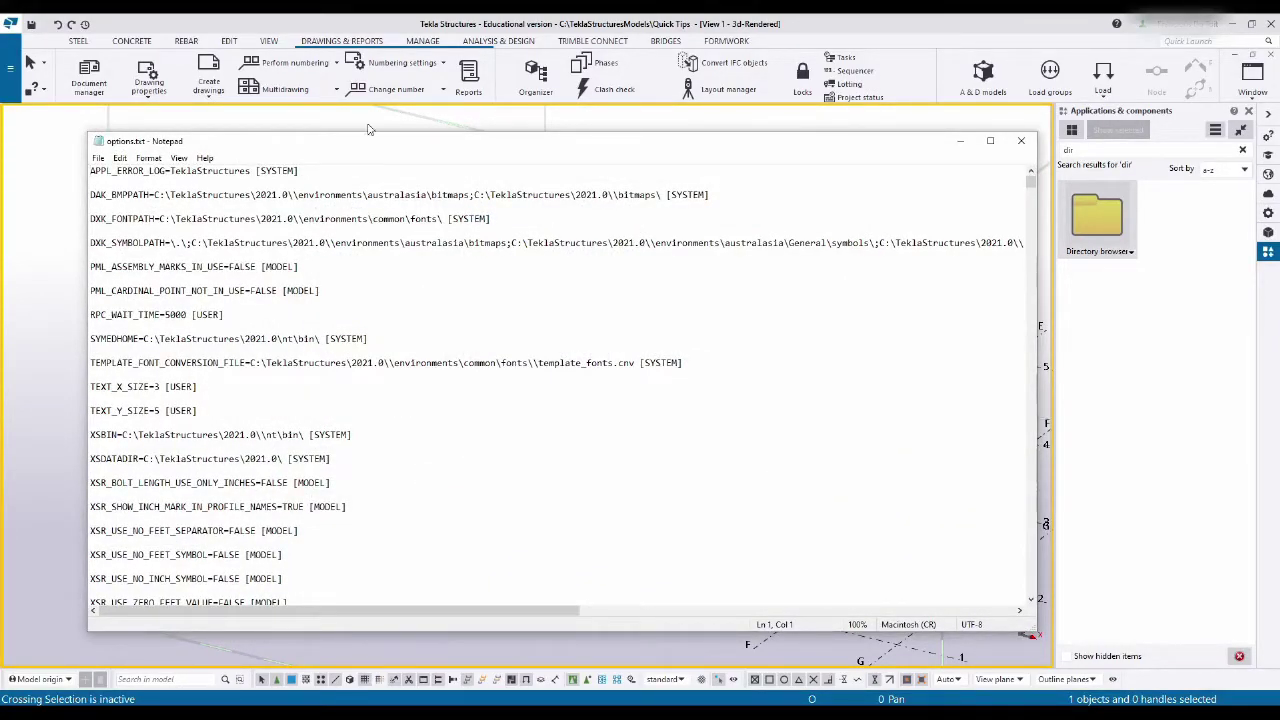
pyautogui.scroll(-2, 264, 374)
pyautogui.scroll(-1, 124, 410)
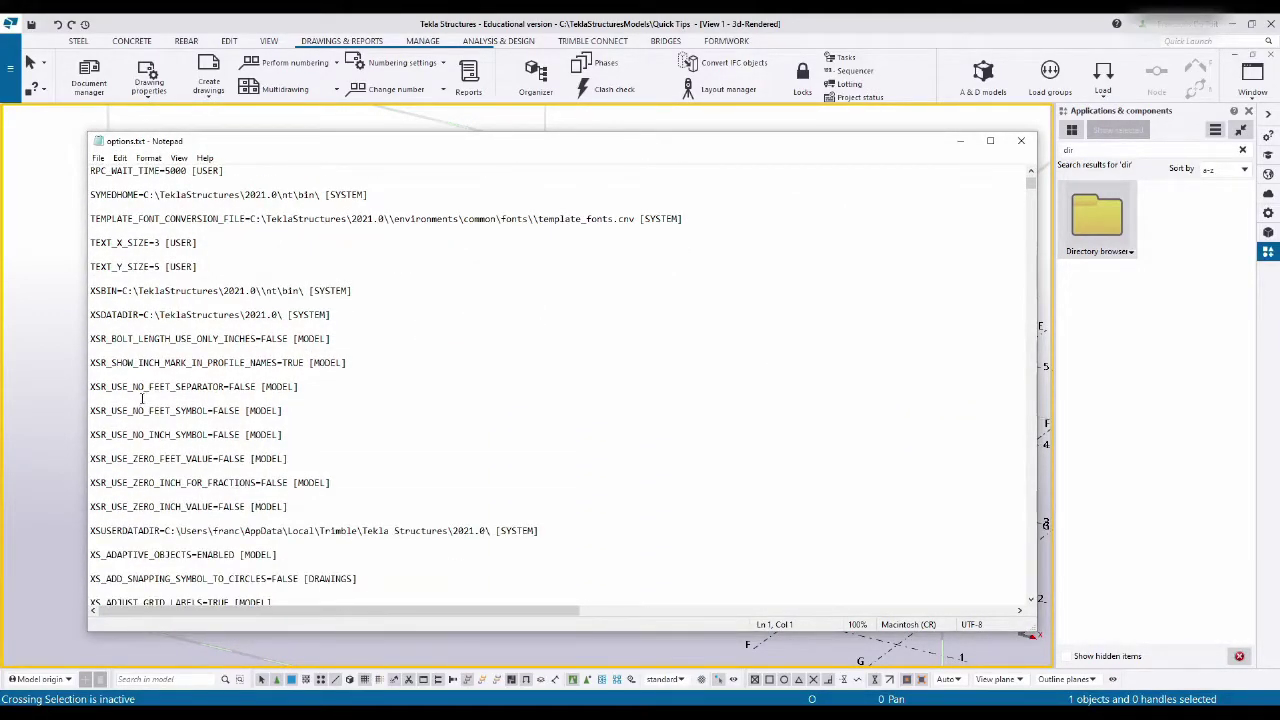
pyautogui.tripleClick(142, 404)
pyautogui.scroll(-2, 335, 390)
pyautogui.hotkey('ctrl', 'f')
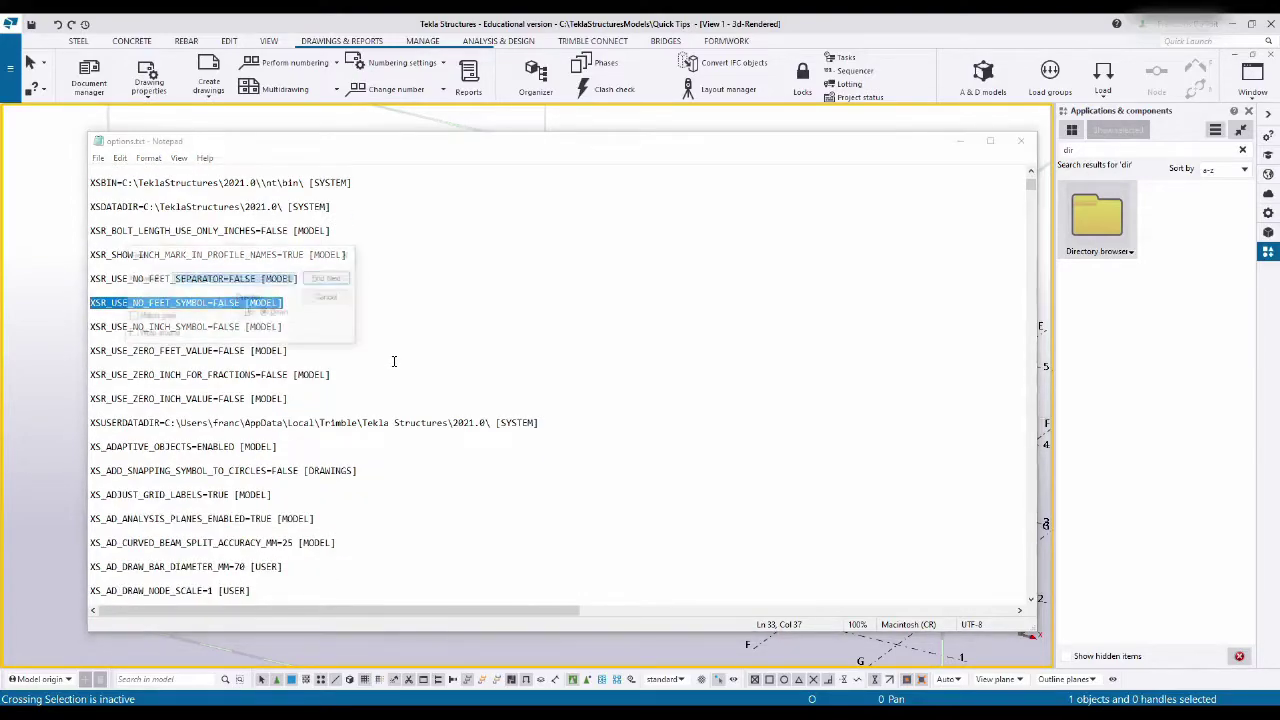
pyautogui.write('co')
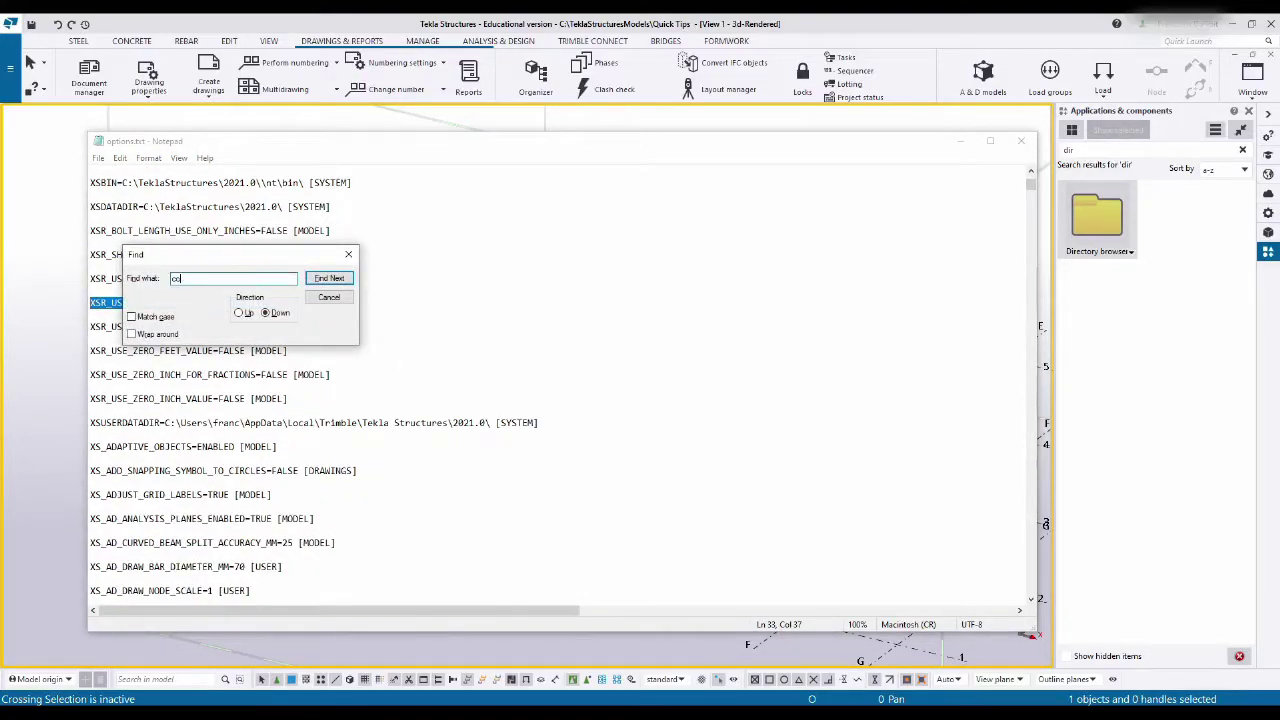
pyautogui.write('lor')
pyautogui.press('Return')
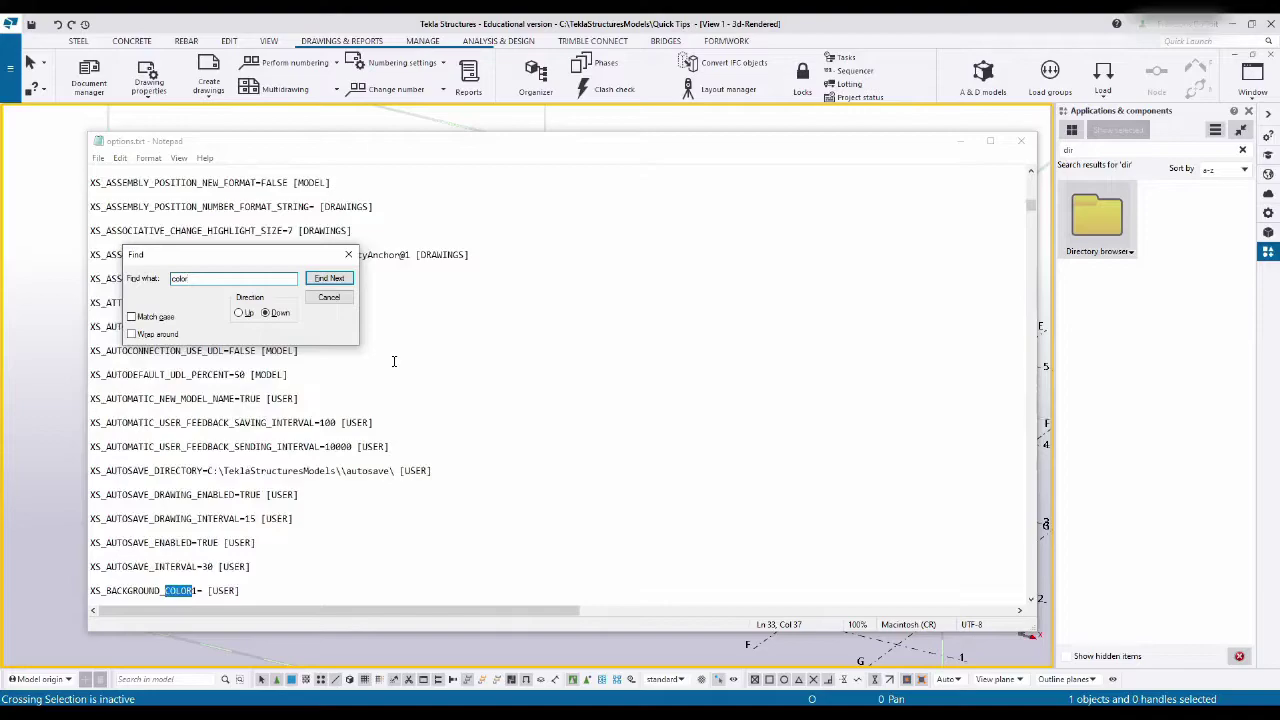
pyautogui.click(329, 297)
pyautogui.scroll(-1, 368, 302)
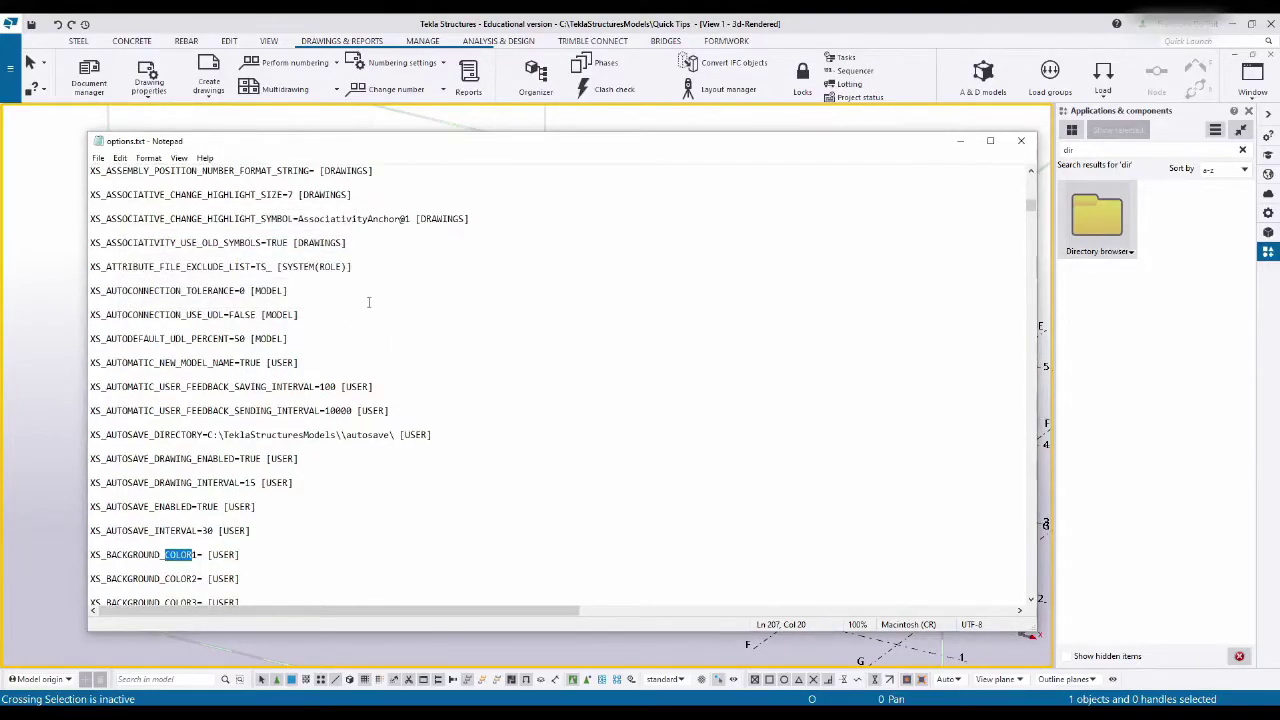
pyautogui.scroll(-3, 368, 302)
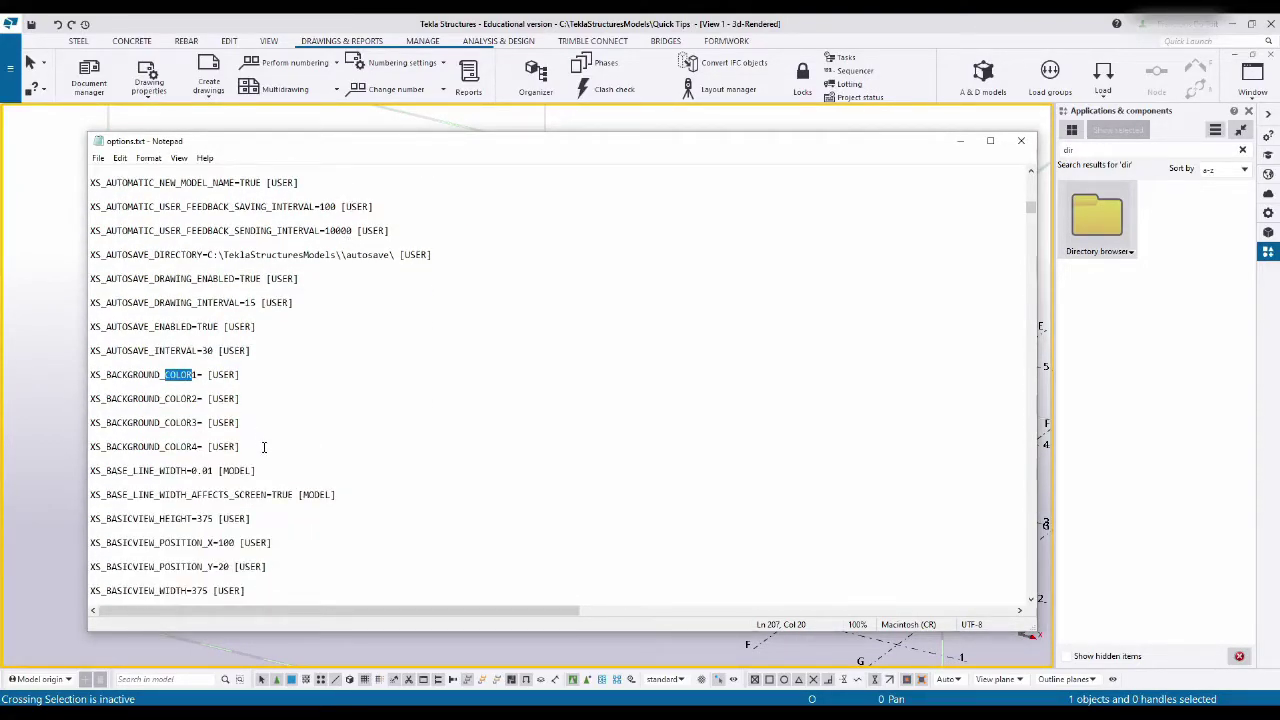
# - Copy the XS_BACKGROUND_COLOR1 to XS_BACKGROUND_COLOR4 lines from options.txt and append them to the end of user.ini
pyautogui.moveTo(262, 446); pyautogui.dragTo(205, 374)
pyautogui.moveTo(252, 446); pyautogui.dragTo(92, 376)
pyautogui.rightClick(114, 378)
pyautogui.click(160, 424)
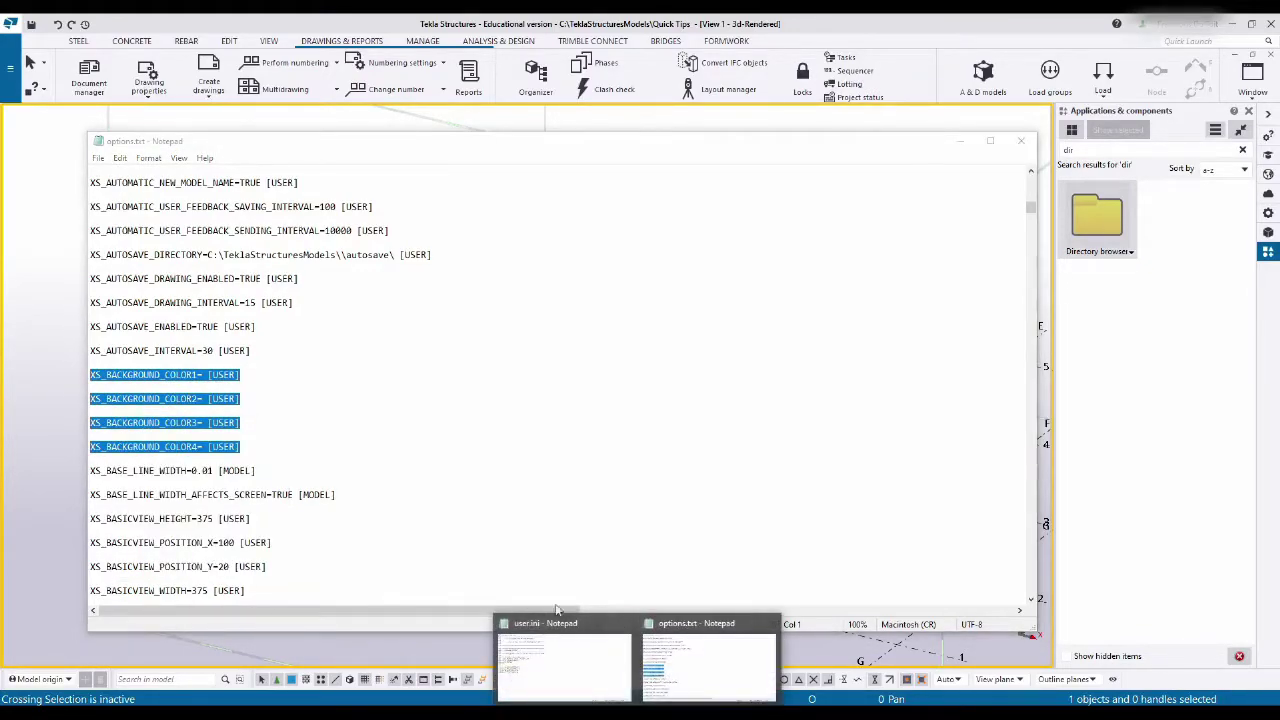
pyautogui.click(565, 660)
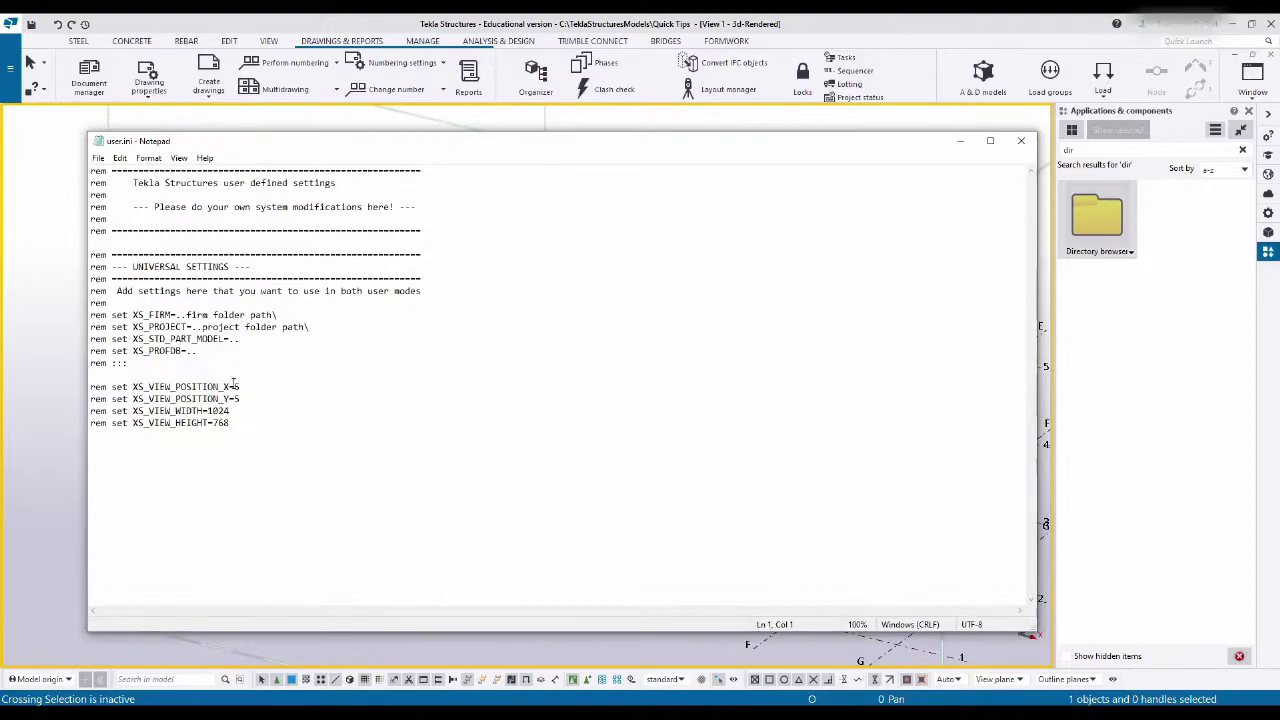
pyautogui.hotkey('ctrl', 'End')
pyautogui.press('Return')
pyautogui.rightClick(173, 495)
pyautogui.click(251, 554)
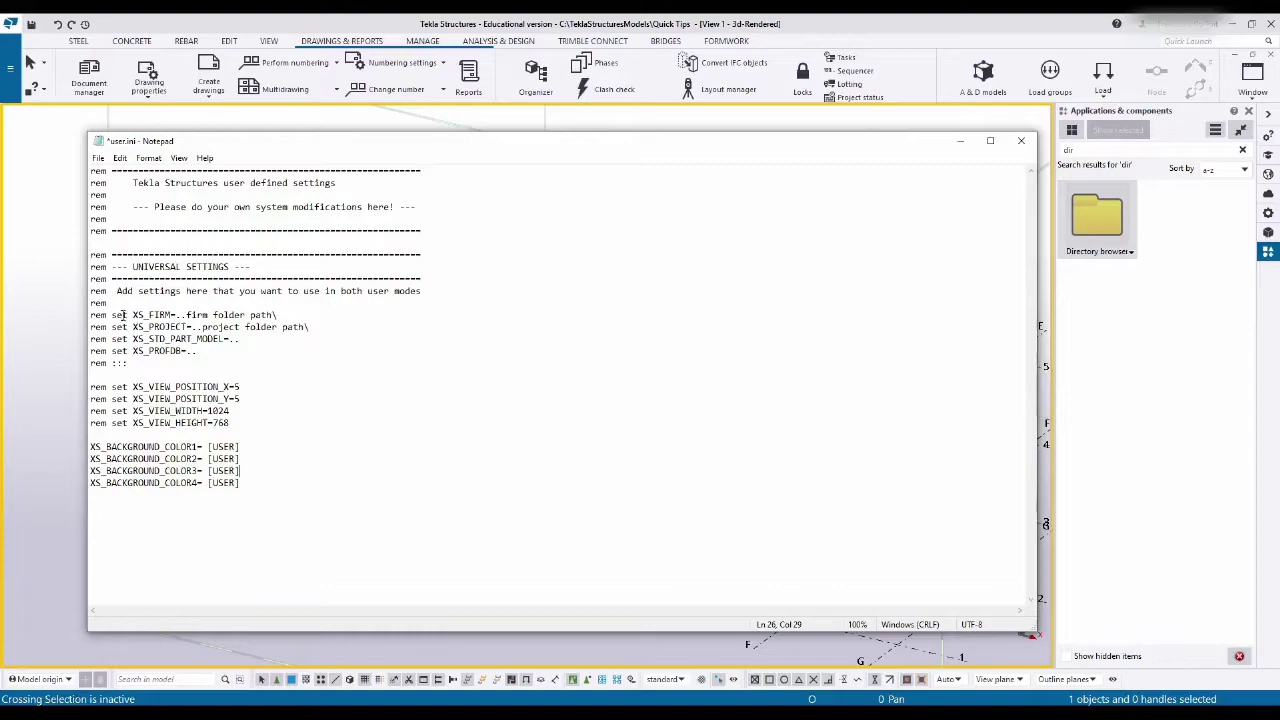
# - Prefix each of the four XS_BACKGROUND_COLOR lines in user.ini with "set "
pyautogui.click(91, 446)
pyautogui.write('set ')
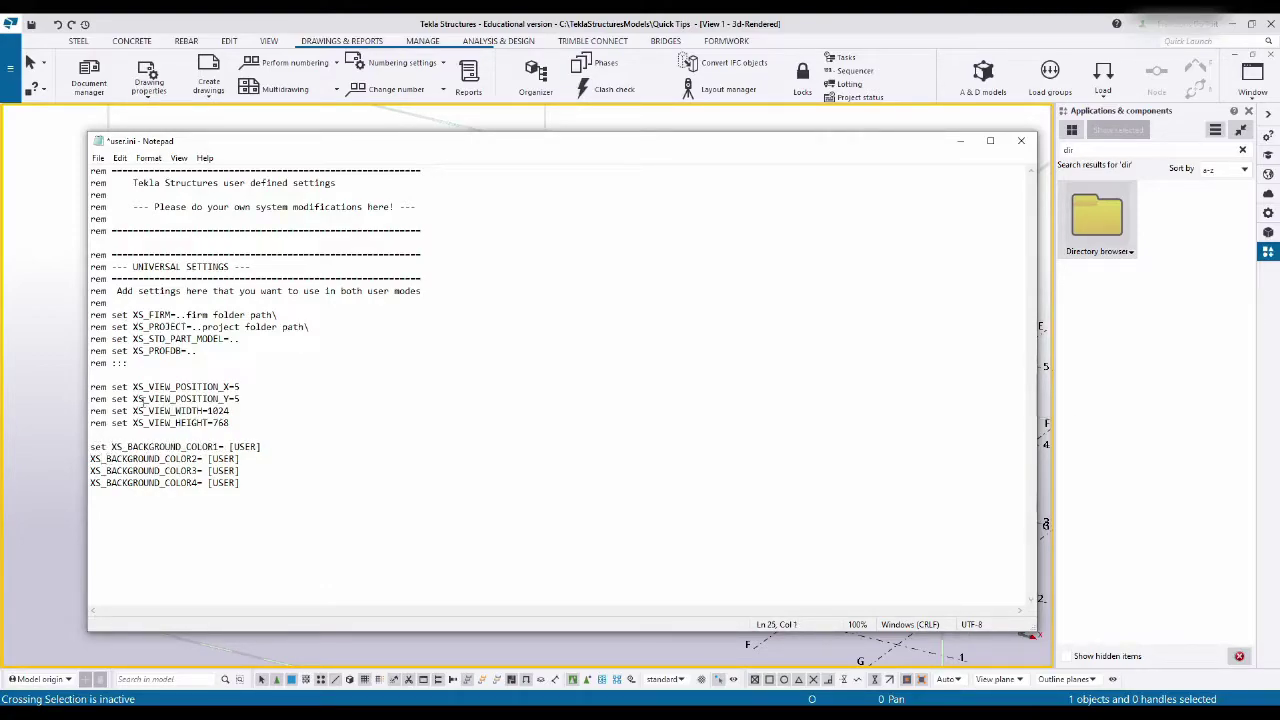
pyautogui.write('set')
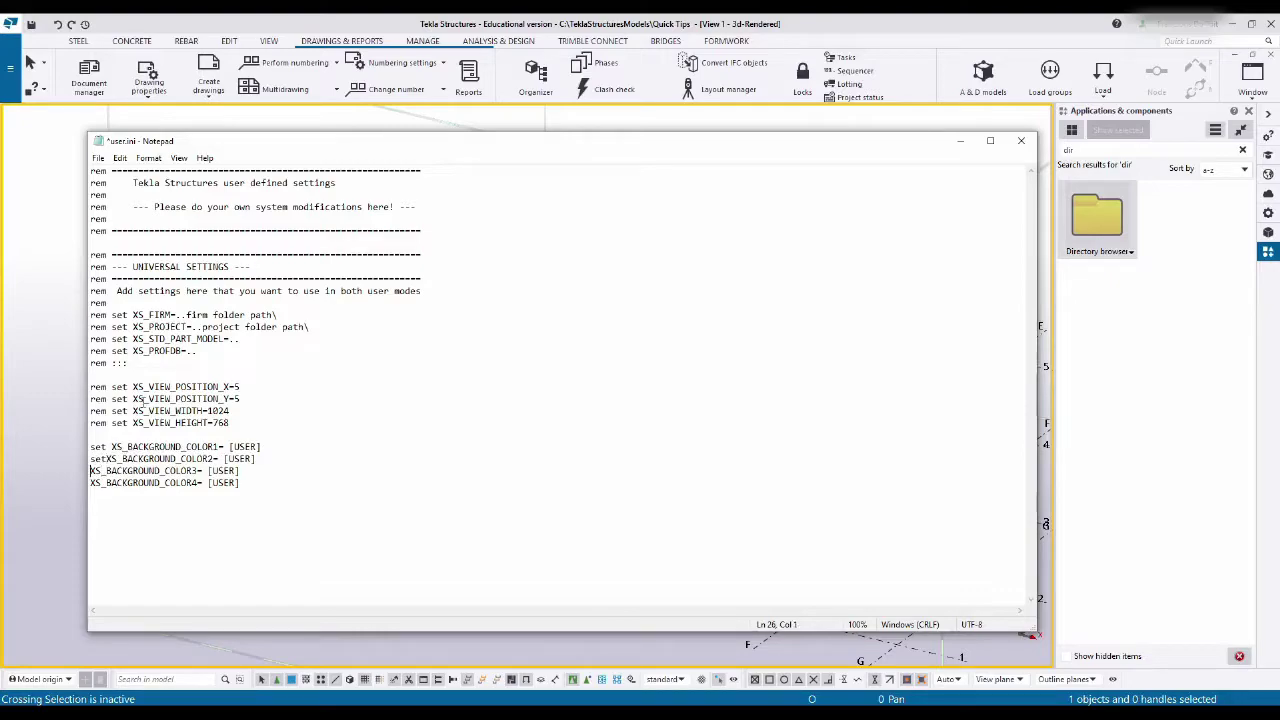
pyautogui.write('set ')
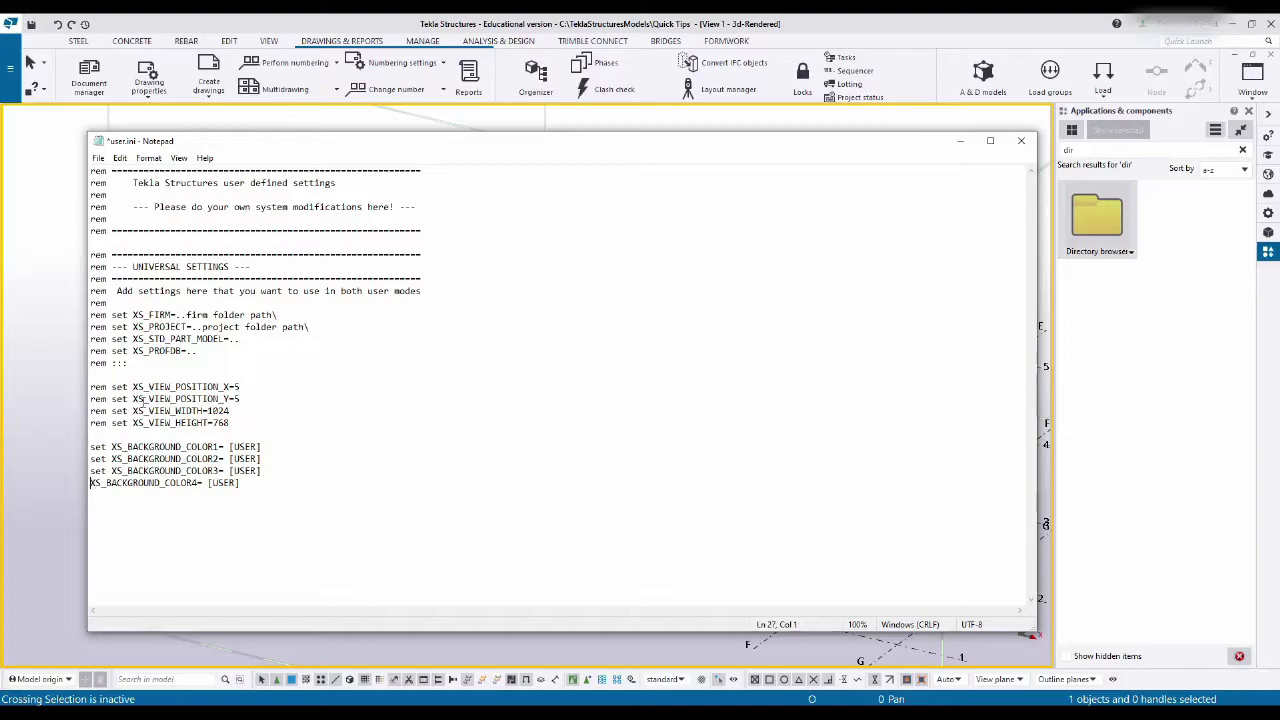
pyautogui.write(' set')
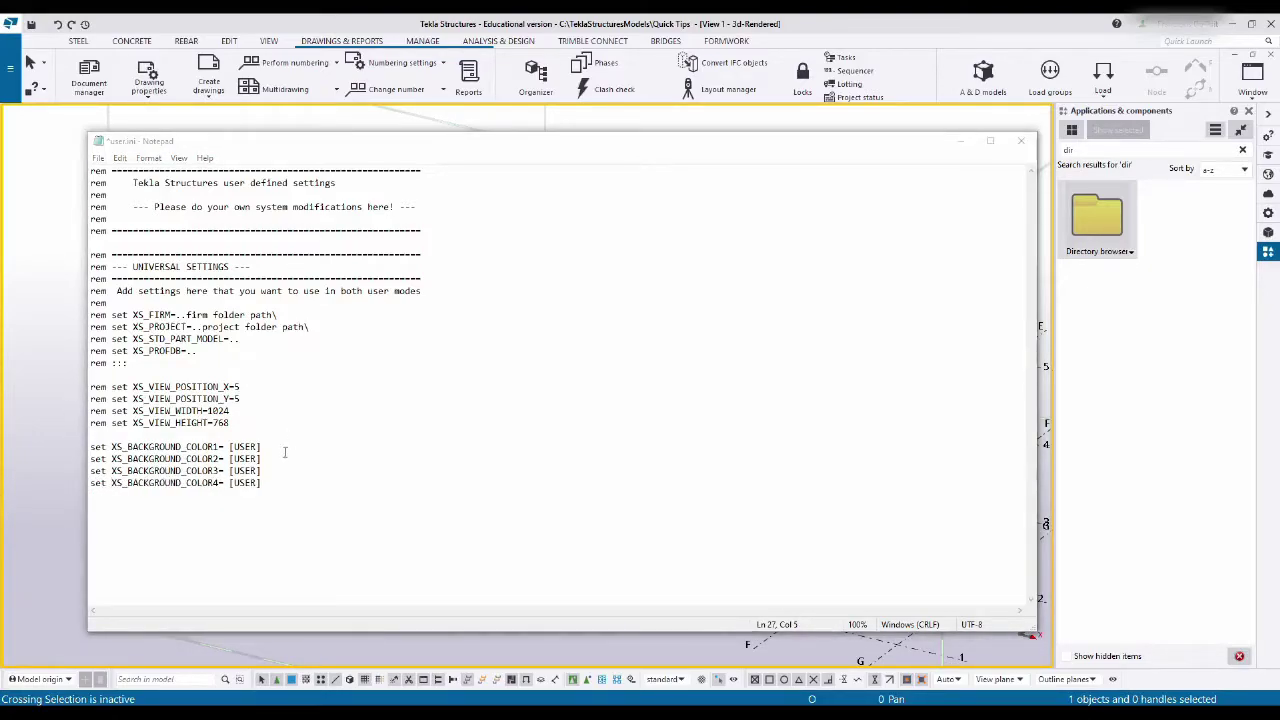
# - Replace the [USER] placeholders with 0.5 0.8 1.0 for background colors 1 and 2, and 0.00 0.37 0.99 for colors 3 and 4
pyautogui.moveTo(284, 452); pyautogui.dragTo(225, 450)
pyautogui.write('0.5 0.8 1.0')
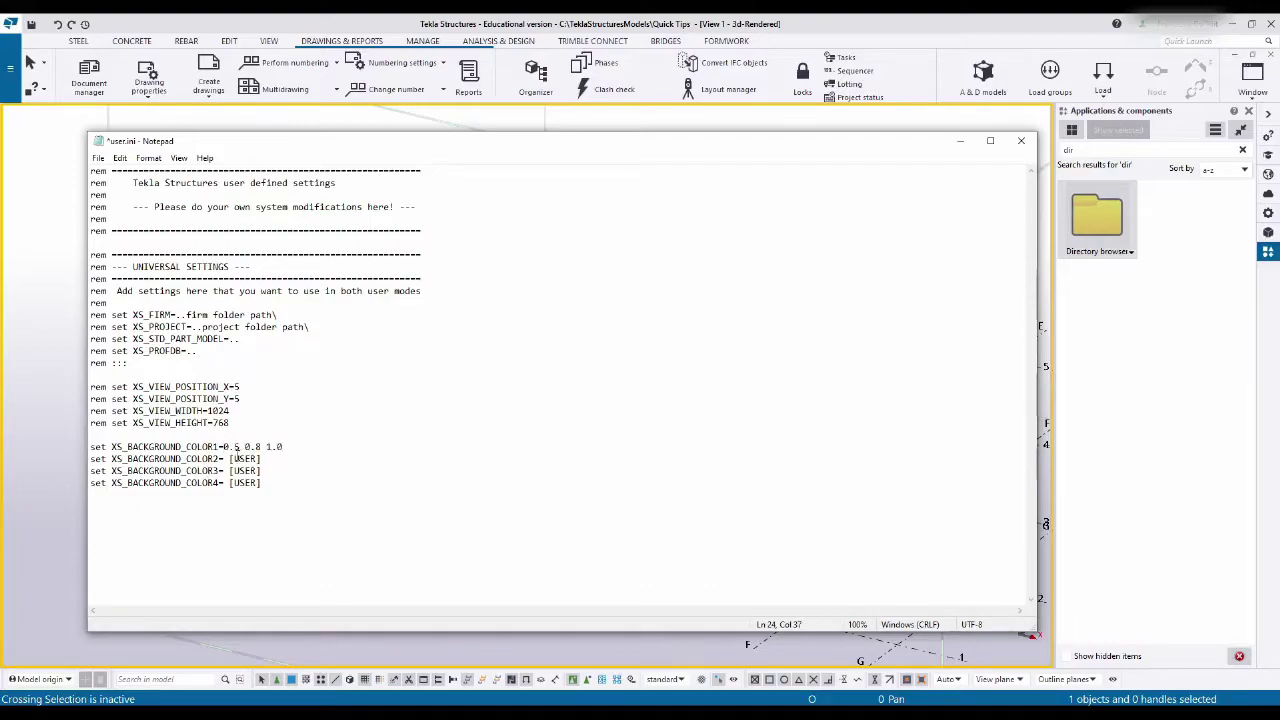
pyautogui.click(227, 447)
pyautogui.moveTo(284, 452); pyautogui.dragTo(262, 471)
pyautogui.hotkey('ctrl', 'v')
pyautogui.hotkey('ctrl', 'v')
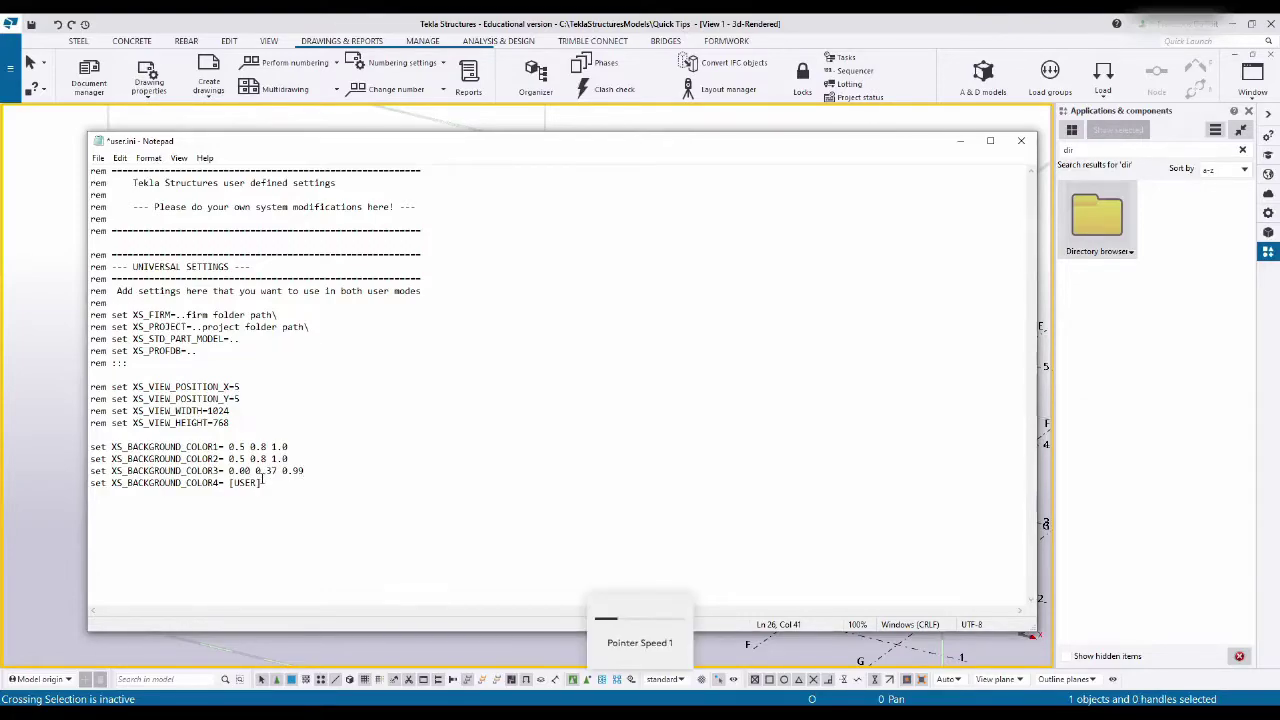
pyautogui.moveTo(229, 483); pyautogui.dragTo(262, 483)
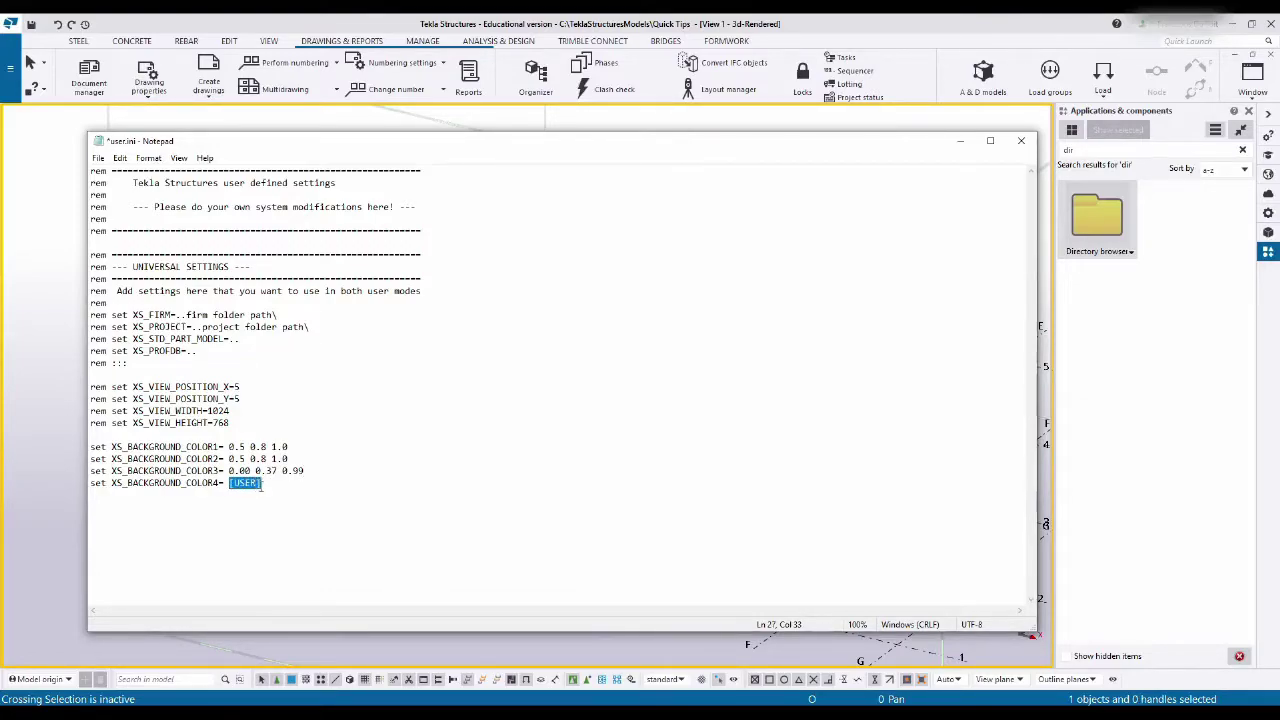
pyautogui.hotkey('ctrl', 'v')
# - Add a new "set" line at the end of user.ini with XS_BLACK_DRAWING_BACKGROUND=FALSE copied from options.txt, and select its value
pyautogui.press('Return')
pyautogui.write('se')
pyautogui.moveTo(630, 715)
pyautogui.click(682, 660)
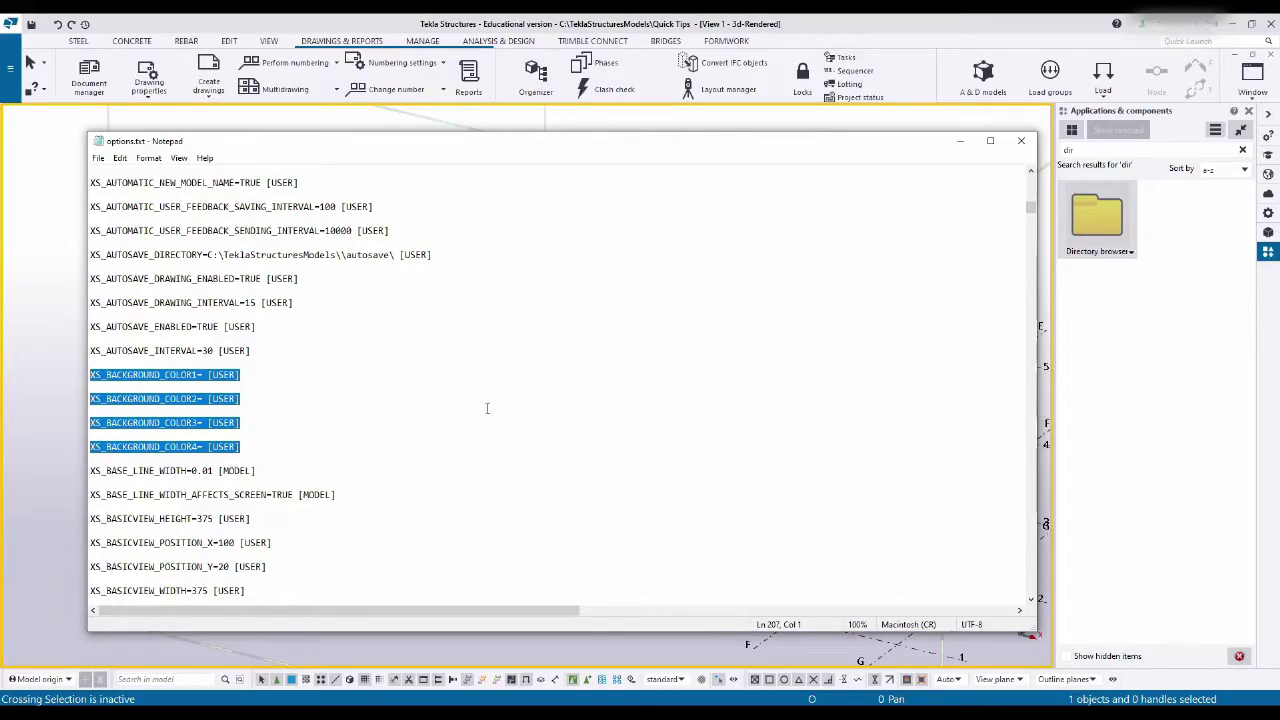
pyautogui.scroll(-9, 487, 408)
pyautogui.moveTo(90, 314); pyautogui.dragTo(270, 316)
pyautogui.hotkey('ctrl', 'c')
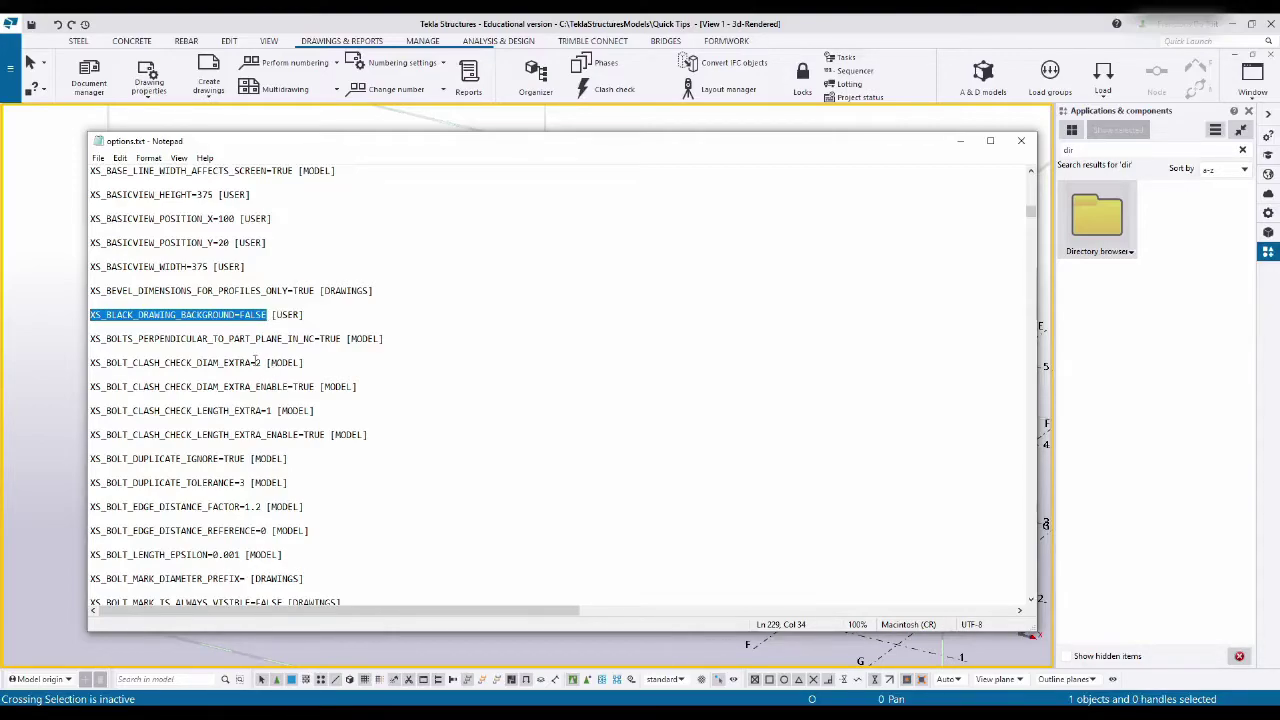
pyautogui.click(588, 660)
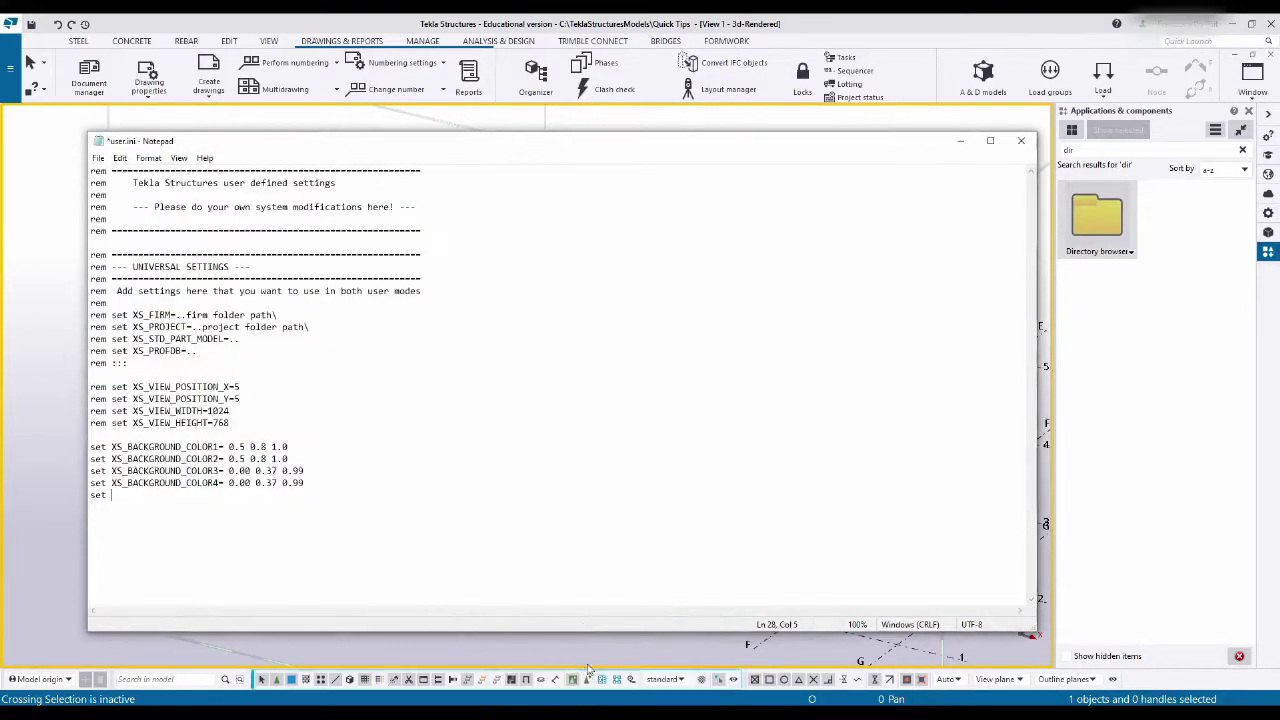
pyautogui.hotkey('ctrl', 'v')
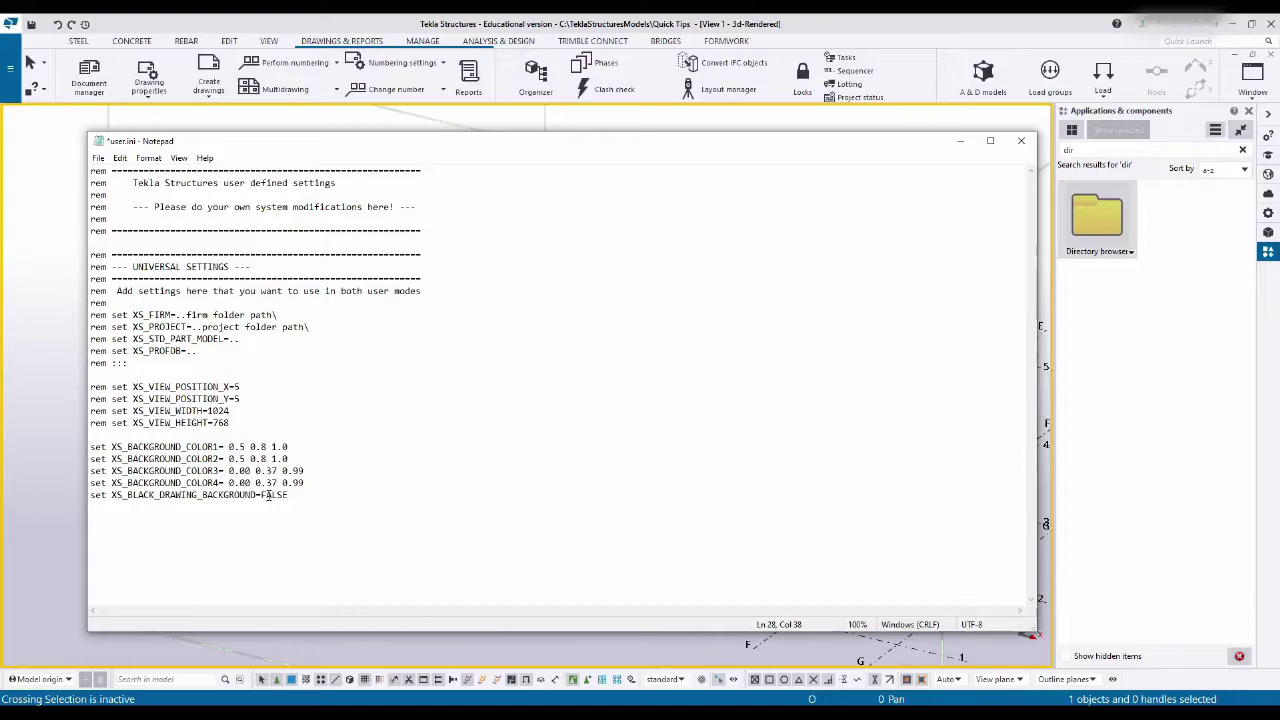
pyautogui.doubleClick(268, 494)
# - Open drawing B.1 from the Document manager to check its current background, and return to the model
pyautogui.click(57, 271)
pyautogui.click(148, 85)
pyautogui.click(105, 88)
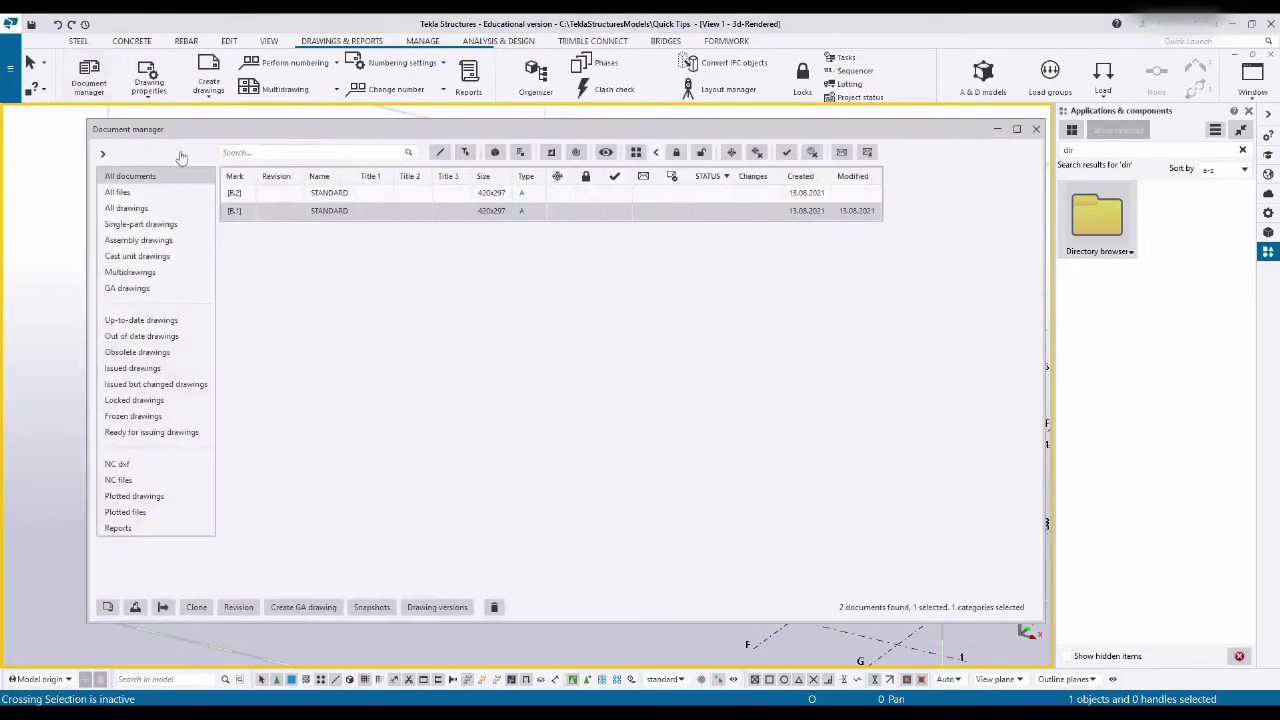
pyautogui.click(1037, 129)
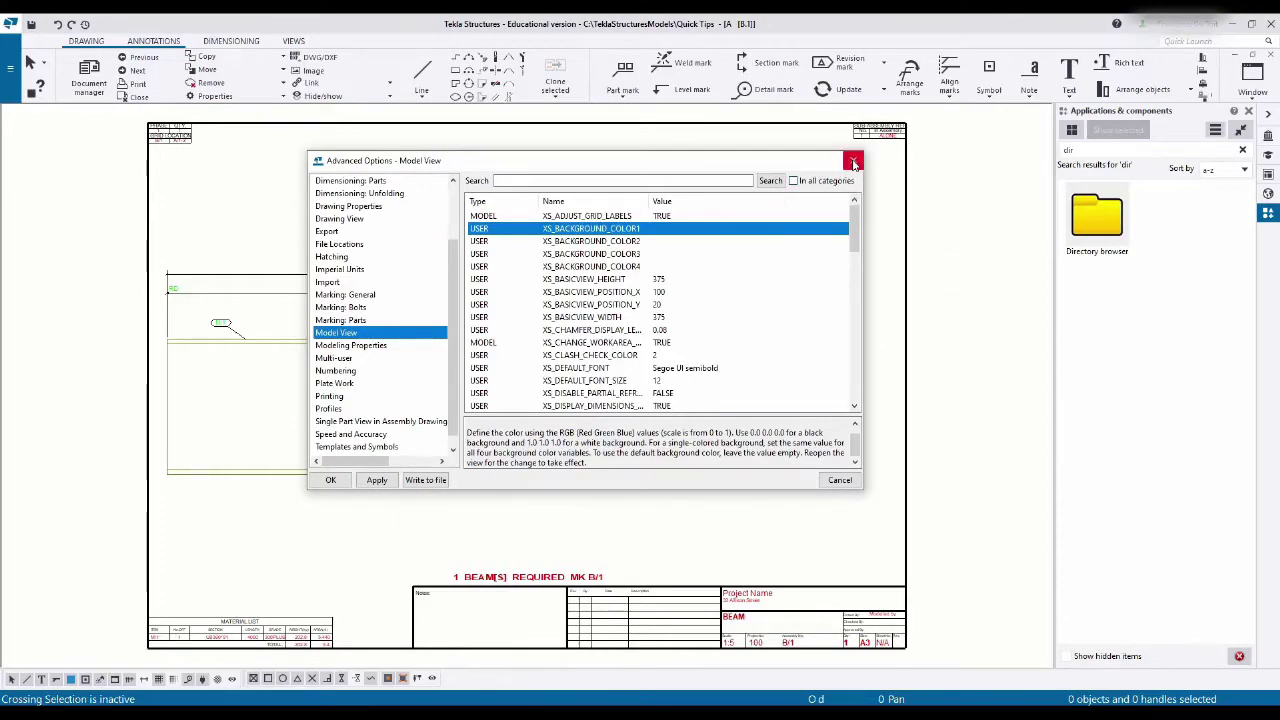
pyautogui.click(853, 162)
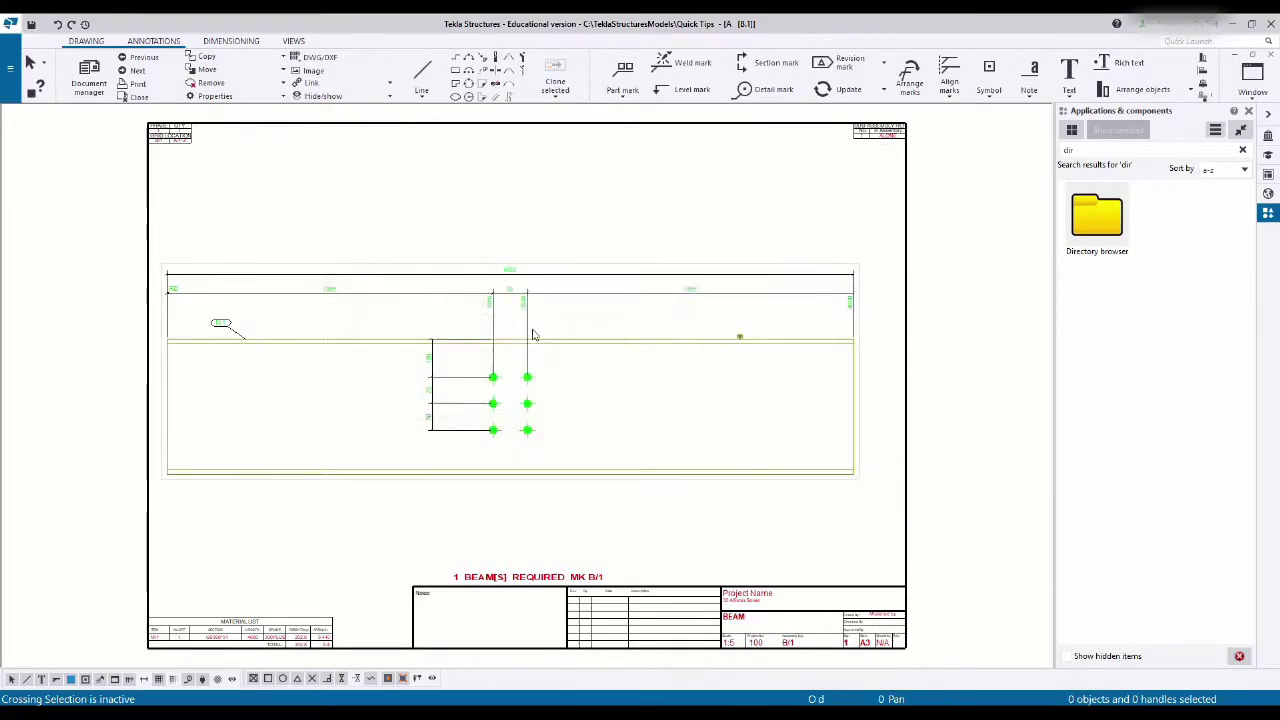
pyautogui.click(1253, 72)
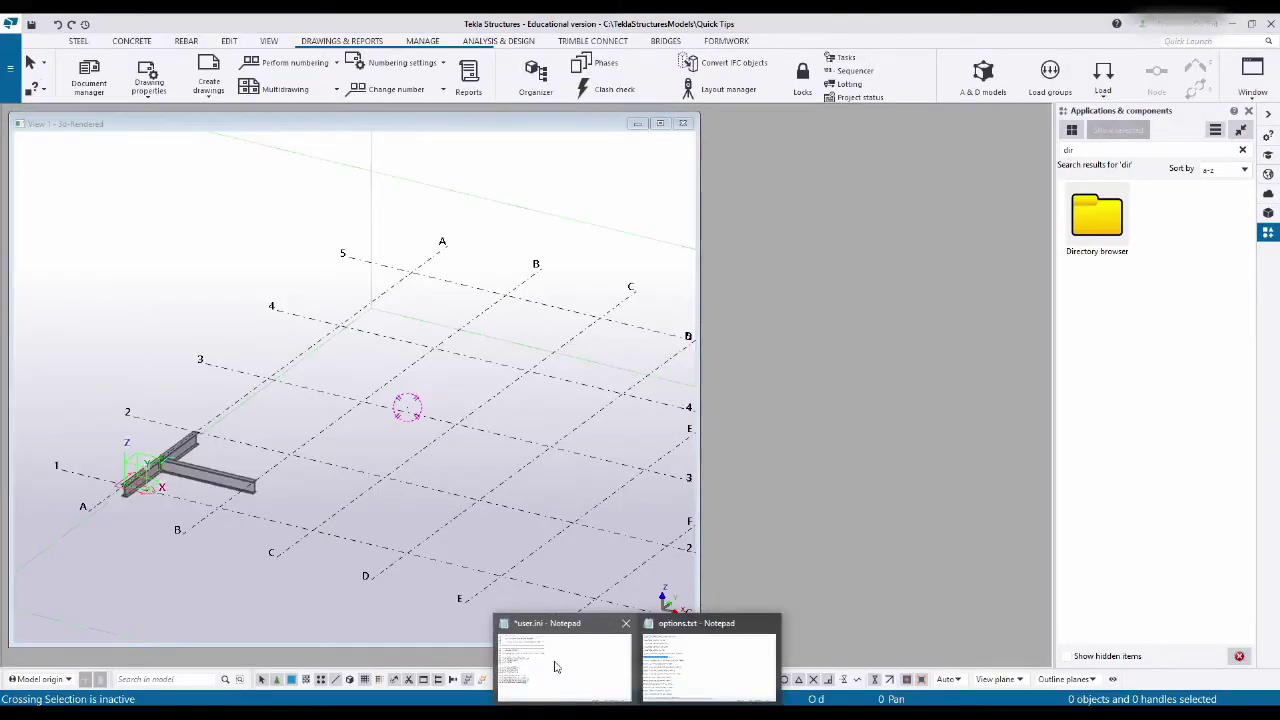
# - Set XS_BLACK_DRAWING_BACKGROUND to TRUE in user.ini, save the file and minimize it
pyautogui.click(557, 650)
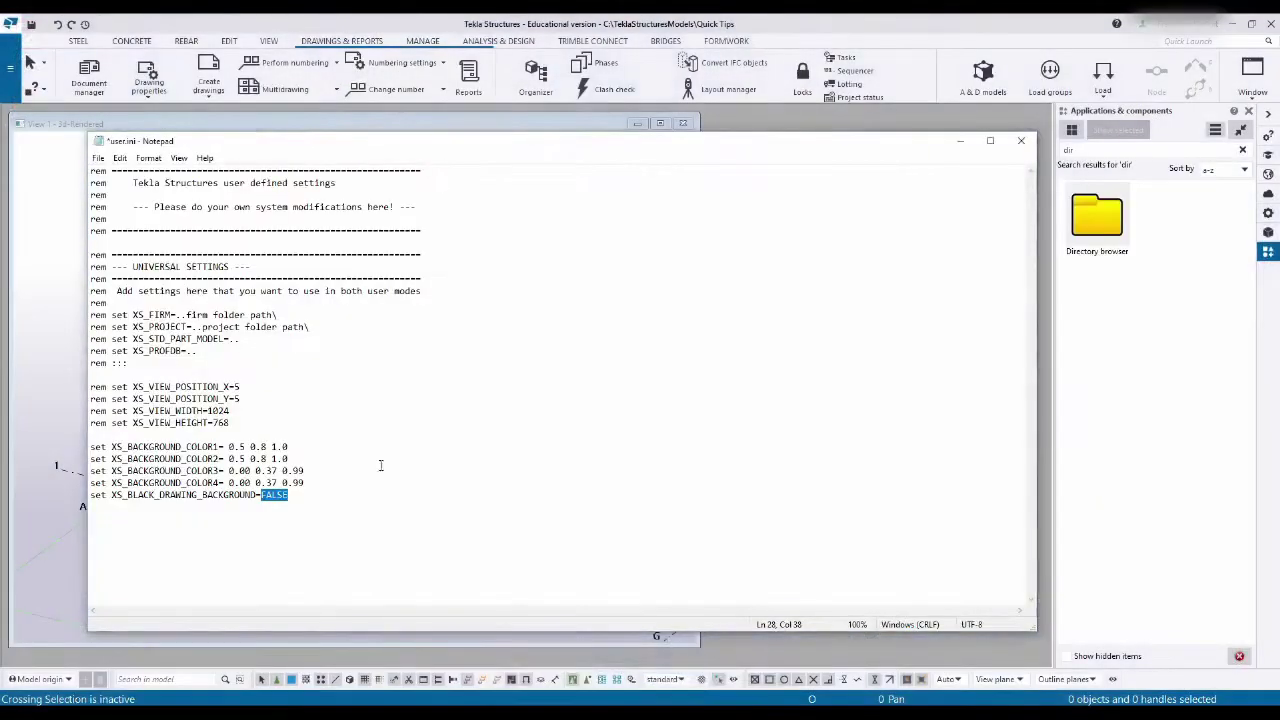
pyautogui.write('TR')
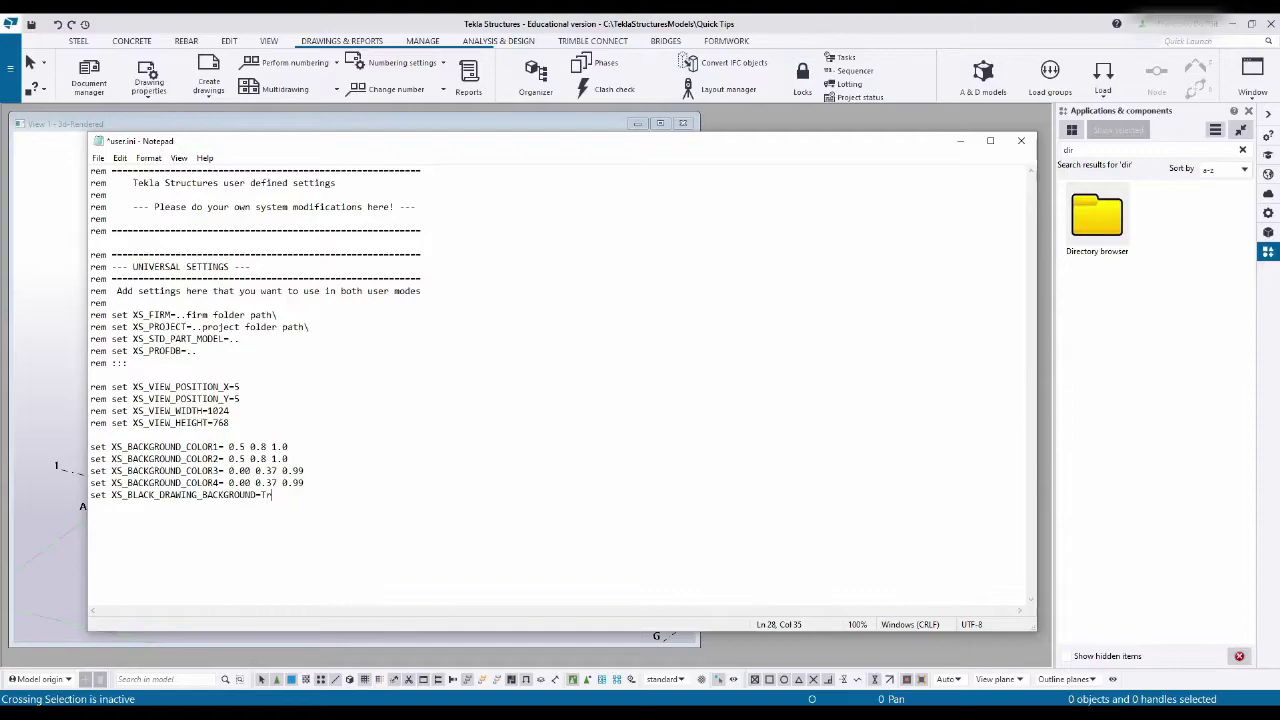
pyautogui.write('UE')
pyautogui.click(98, 158)
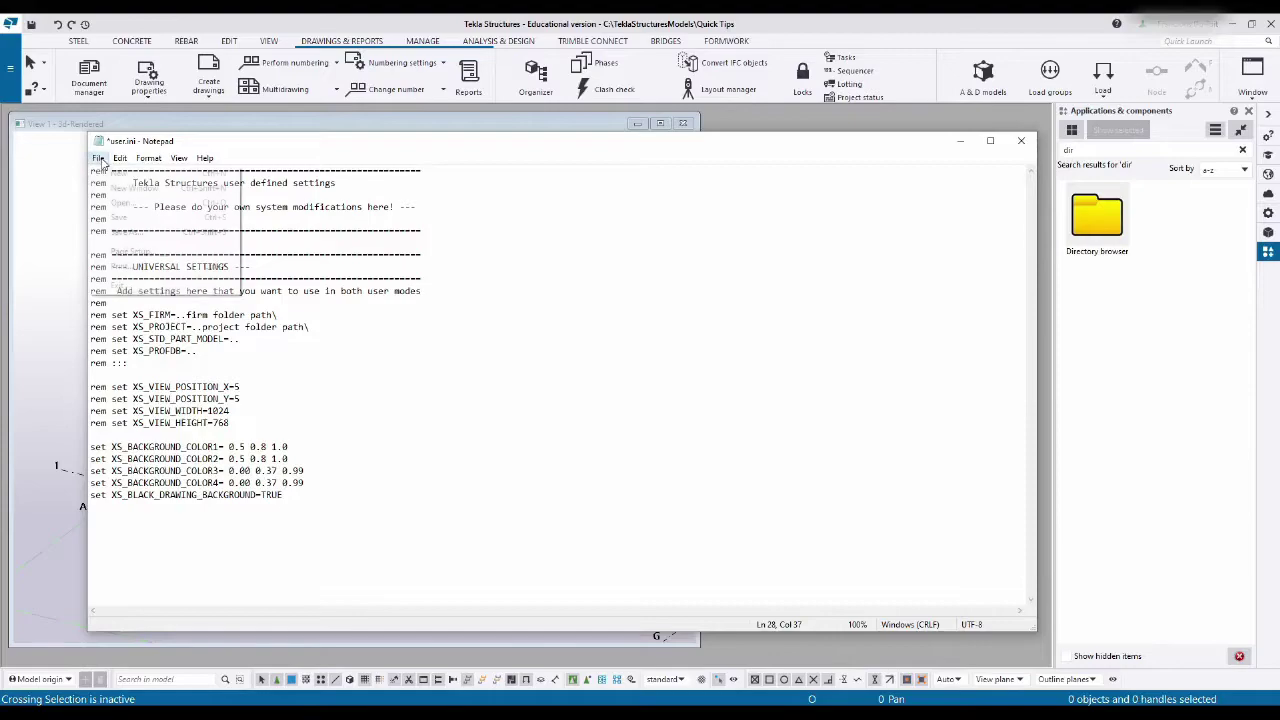
pyautogui.click(120, 218)
pyautogui.click(960, 140)
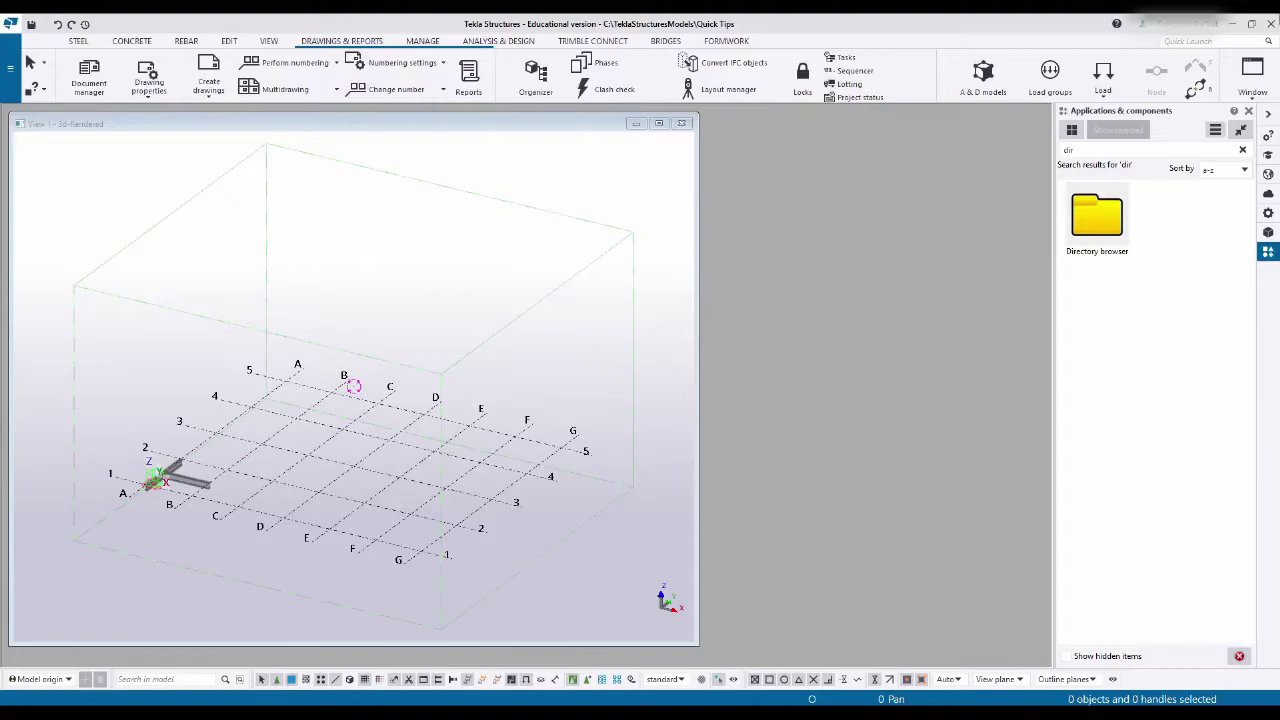
# - Restart Tekla Structures with the Quick Tips model and open drawing B.1 from the Document manager
pyautogui.click(1271, 27)
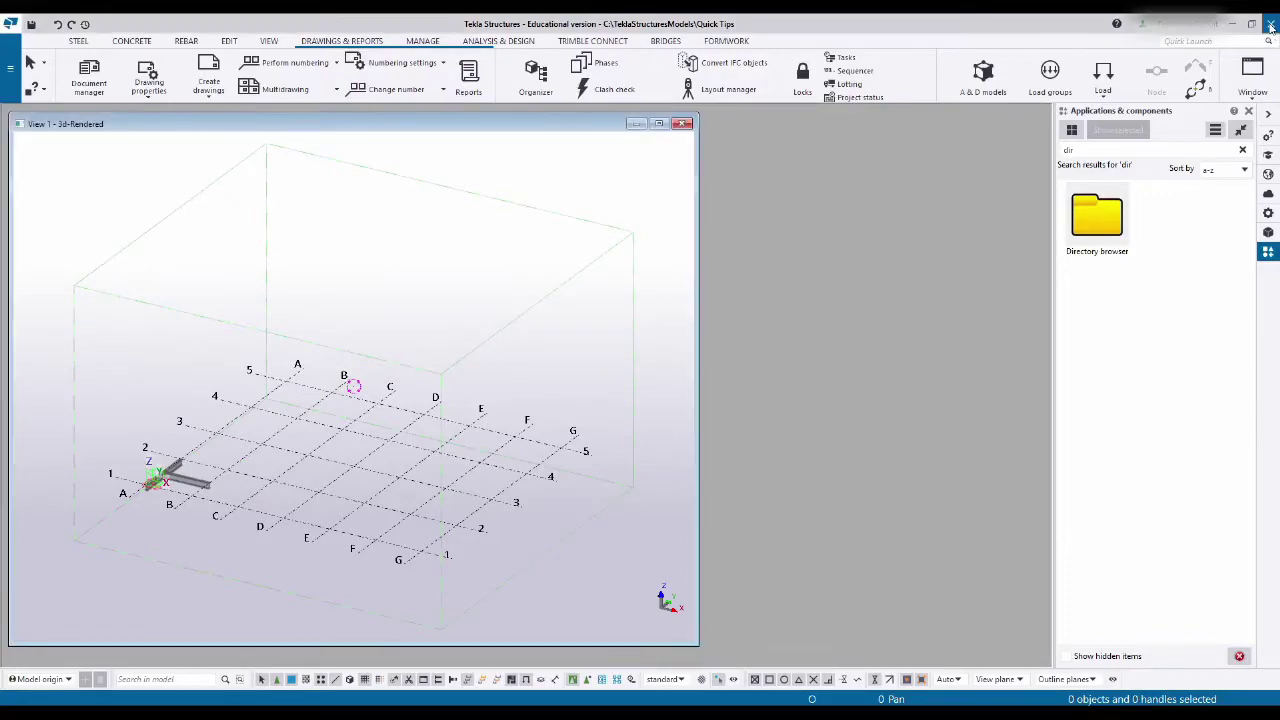
pyautogui.press('Return')
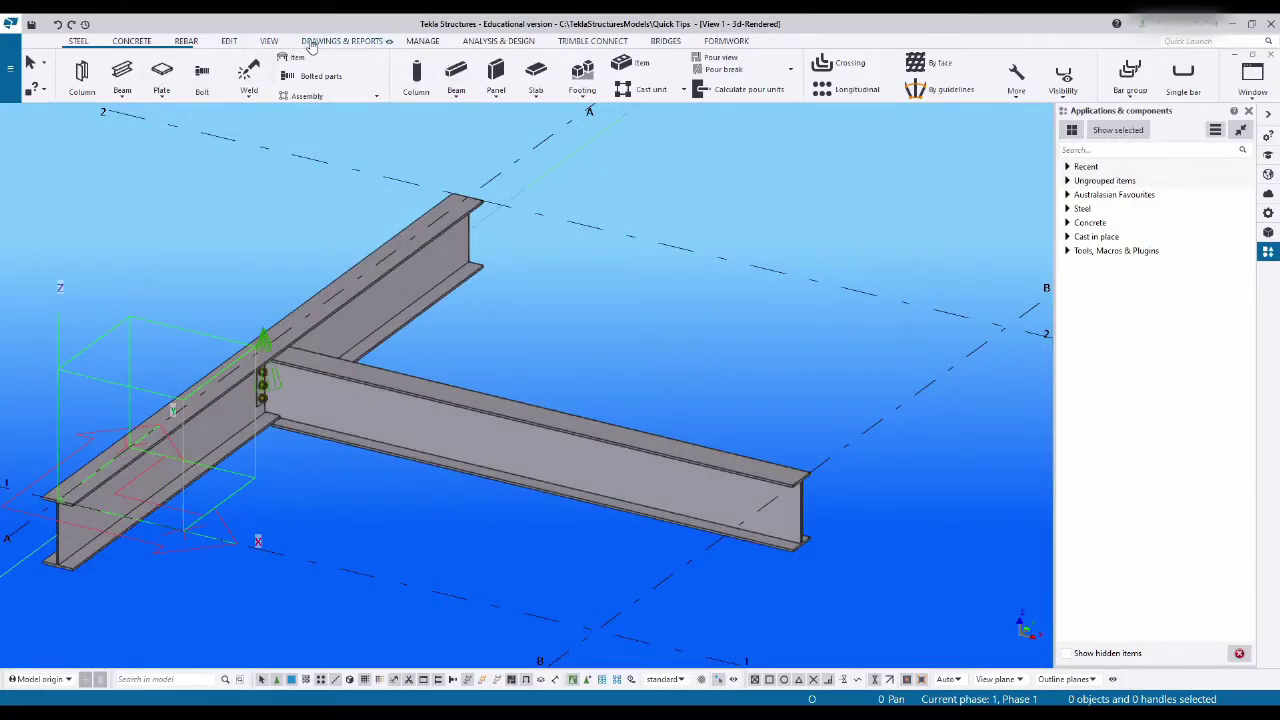
pyautogui.click(342, 40)
pyautogui.click(90, 78)
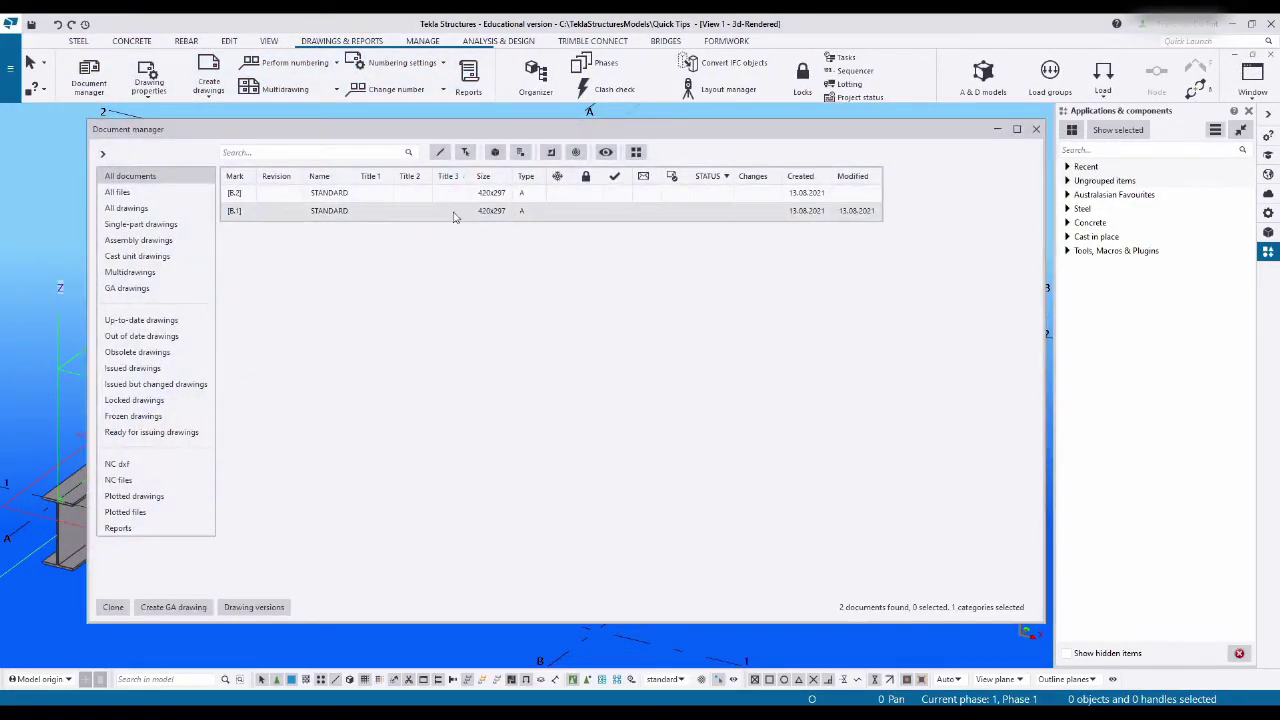
pyautogui.doubleClick(453, 213)
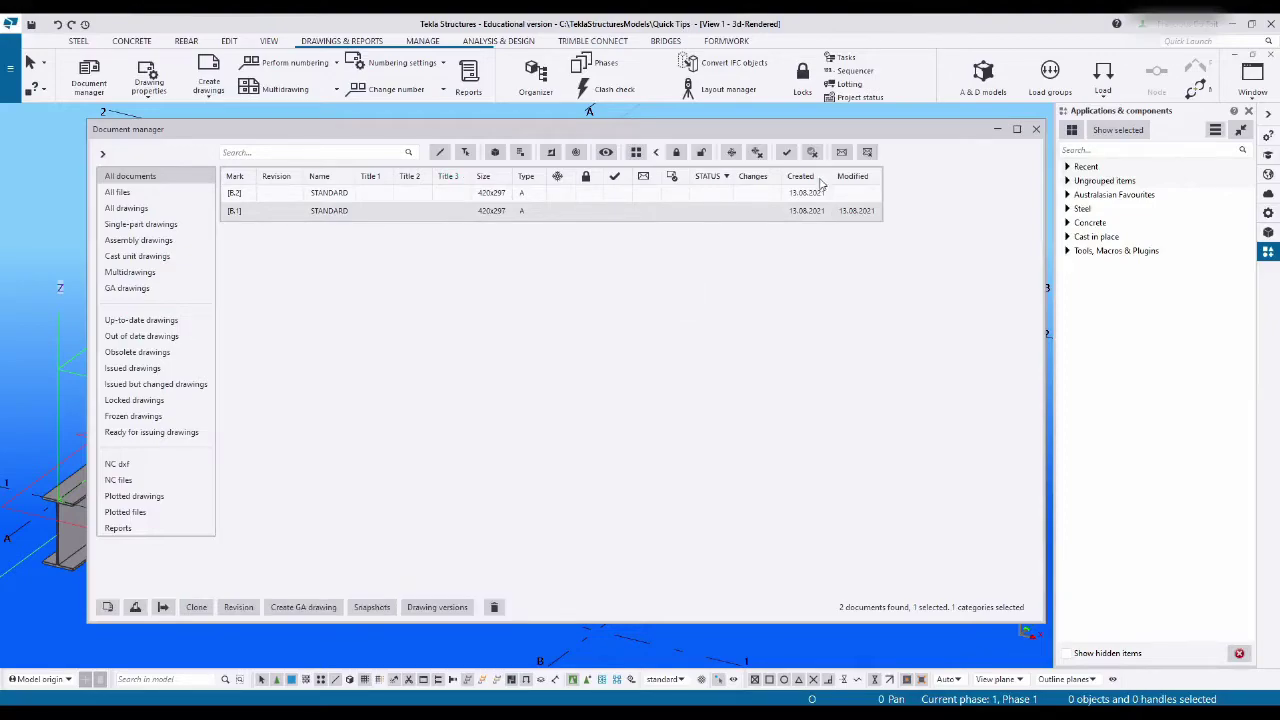